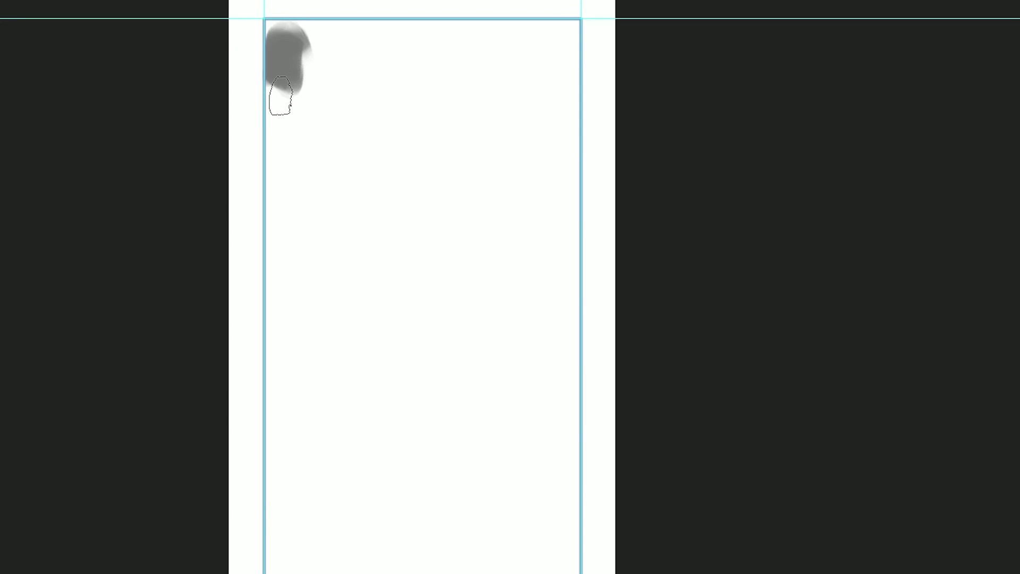
# Fill the canvas mid grey and sketch the figure's head, body, shoulders, legs and ground line
pyautogui.hotkey('alt', 'BackSpace')
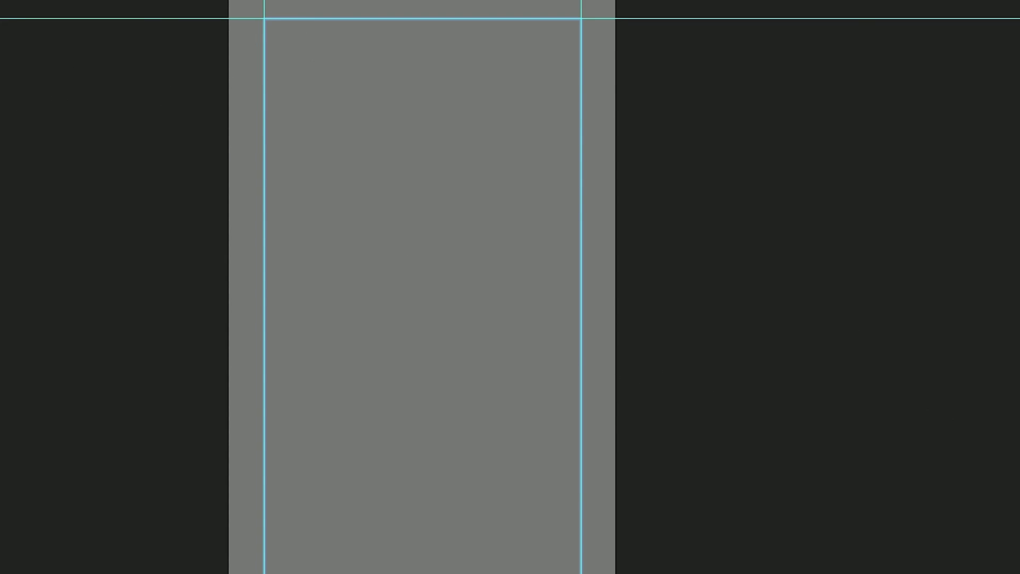
pyautogui.moveTo(399, 79)
pyautogui.mouseDown()
pyautogui.moveTo(425, 133)
pyautogui.moveTo(428, 111)
pyautogui.moveTo(401, 372)
pyautogui.mouseUp()
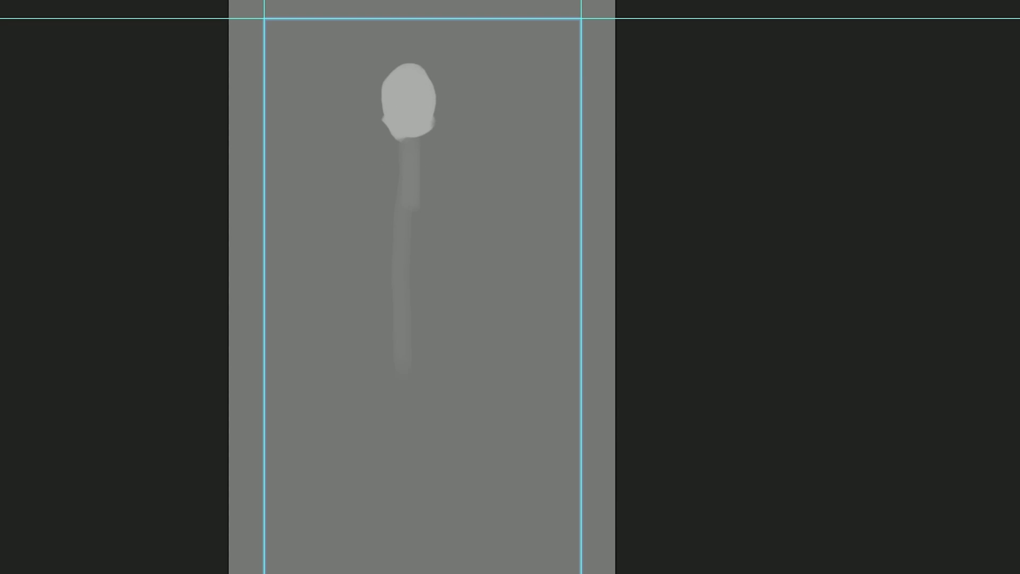
pyautogui.moveTo(422, 202); pyautogui.dragTo(425, 346)
pyautogui.moveTo(411, 140); pyautogui.dragTo(411, 398)
pyautogui.moveTo(496, 552); pyautogui.dragTo(353, 556)
pyautogui.moveTo(420, 137); pyautogui.dragTo(422, 158)
pyautogui.moveTo(406, 156)
pyautogui.mouseDown()
pyautogui.moveTo(371, 171)
pyautogui.moveTo(465, 166)
pyautogui.mouseUp()
pyautogui.moveTo(367, 175); pyautogui.dragTo(364, 555)
pyautogui.moveTo(462, 165); pyautogui.dragTo(494, 555)
# Resize the image height to 11 and the canvas size to 9
pyautogui.click(32, 3)
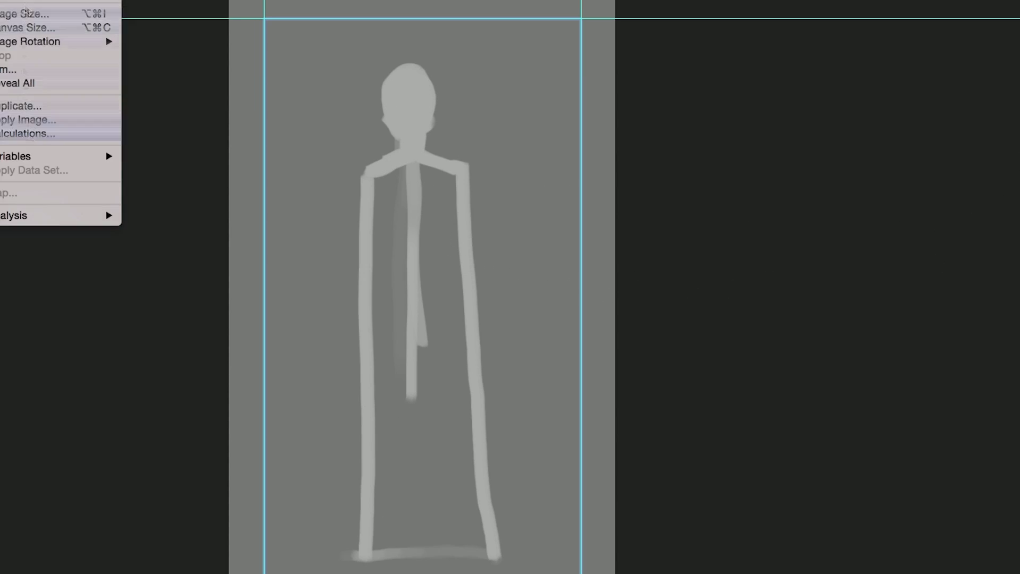
pyautogui.press('Tab')
pyautogui.write('11')
pyautogui.press('Escape')
pyautogui.press('alt+super+c')
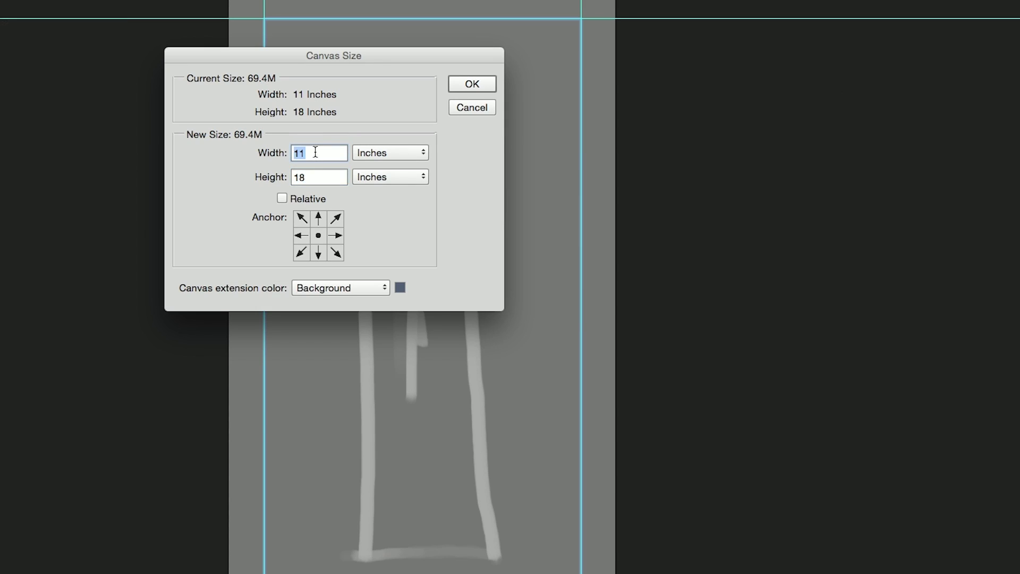
pyautogui.write('9')
pyautogui.press('Return')
# Clear all guides from the canvas using the 'clear guides' Help search
pyautogui.press('shift+super+slash')
pyautogui.write('clear guides')
pyautogui.press('Return')
# Widen the torso and legs, close the feet gap, fill the silhouette light grey, and add a layer
pyautogui.moveTo(380, 212)
pyautogui.mouseDown()
pyautogui.moveTo(454, 170)
pyautogui.moveTo(480, 542)
pyautogui.mouseUp()
pyautogui.moveTo(449, 181); pyautogui.dragTo(388, 255)
pyautogui.moveTo(414, 202); pyautogui.dragTo(374, 377)
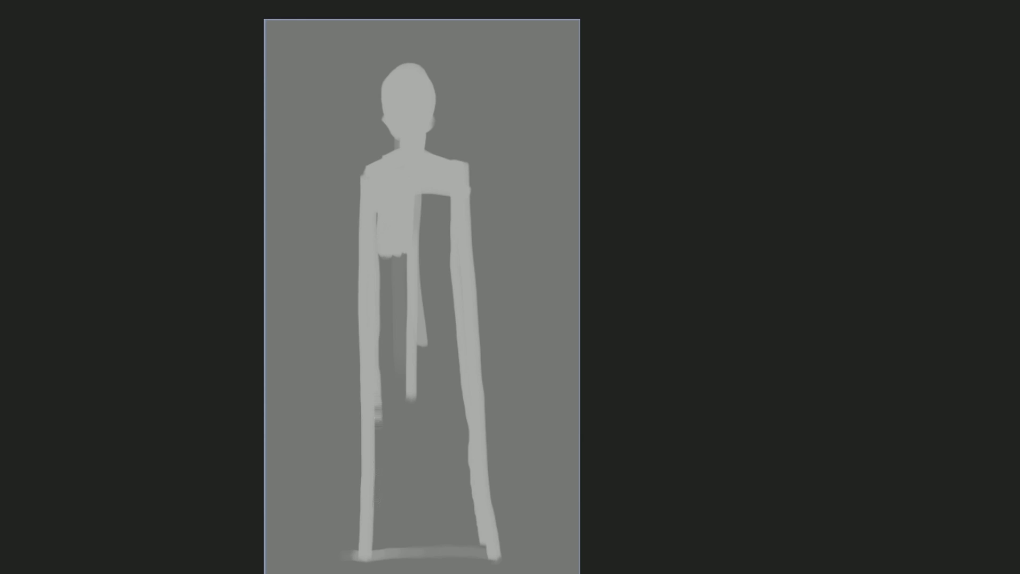
pyautogui.moveTo(372, 556); pyautogui.dragTo(494, 556)
pyautogui.press('g')
pyautogui.click(412, 317)
pyautogui.press('shift+super+n')
pyautogui.press('Return')
# Light the forehead and cheeks, darken the eye areas, and shade the neck and collar
pyautogui.moveTo(439, 360); pyautogui.dragTo(422, 438)
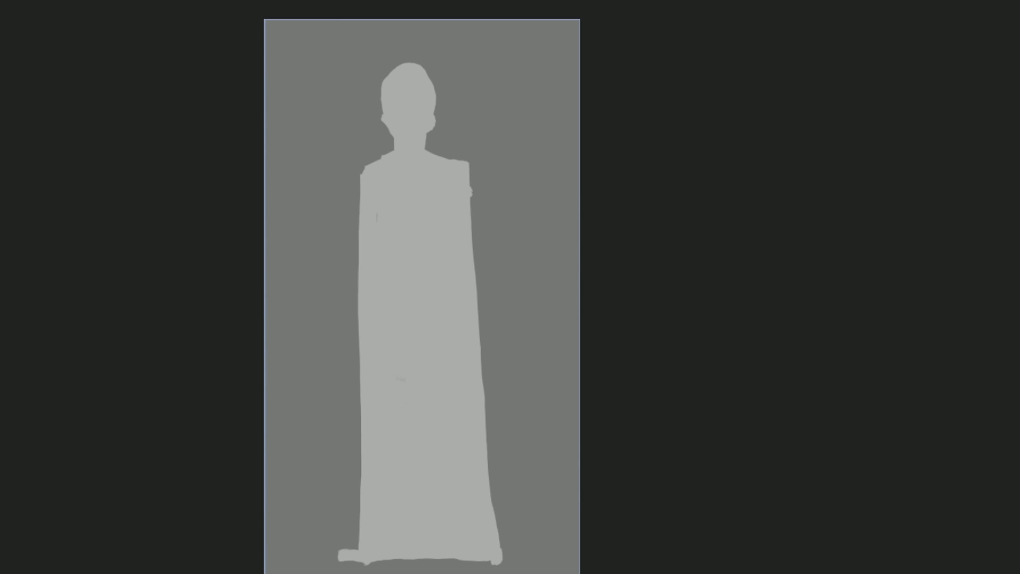
pyautogui.moveTo(417, 84)
pyautogui.mouseDown()
pyautogui.moveTo(390, 84)
pyautogui.moveTo(405, 109)
pyautogui.mouseUp()
pyautogui.moveTo(426, 107); pyautogui.dragTo(402, 99)
pyautogui.moveTo(414, 98); pyautogui.dragTo(426, 98)
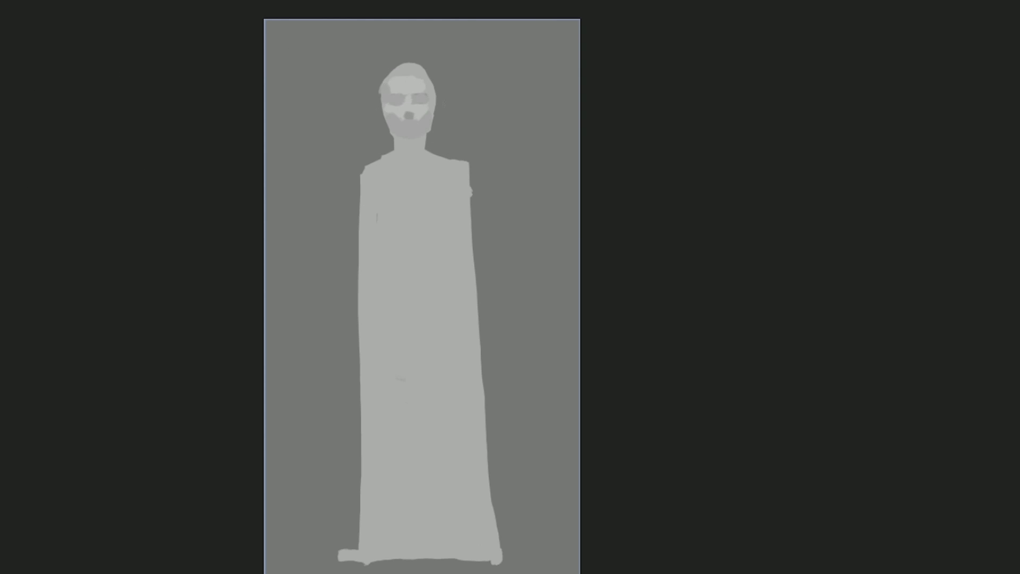
pyautogui.moveTo(388, 133); pyautogui.dragTo(427, 151)
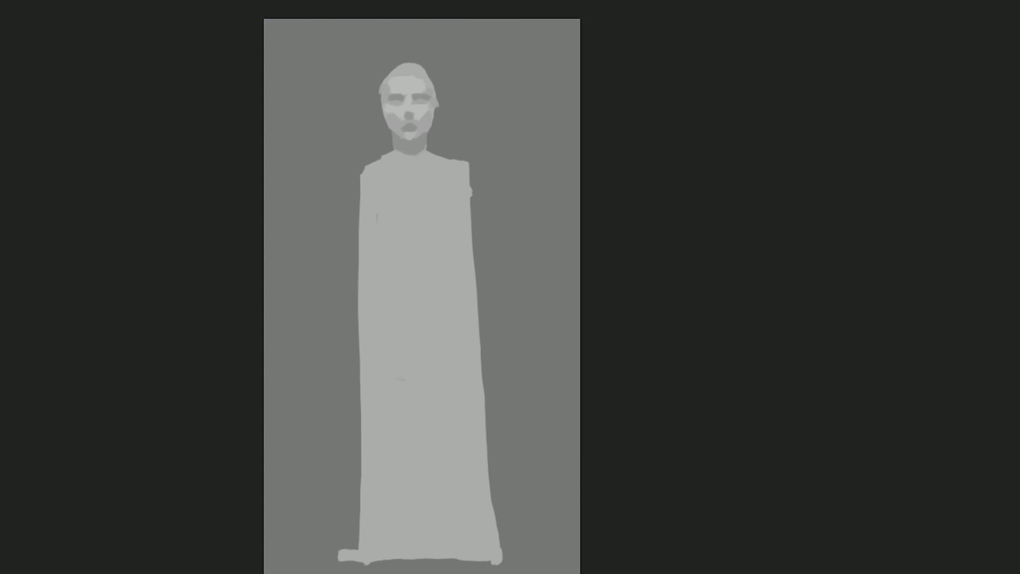
# Shade the shoulders and collarbones, paint a dark chest band, and fill the gown darker grey
pyautogui.moveTo(380, 158)
pyautogui.mouseDown()
pyautogui.moveTo(366, 181)
pyautogui.moveTo(467, 170)
pyautogui.moveTo(404, 203)
pyautogui.mouseUp()
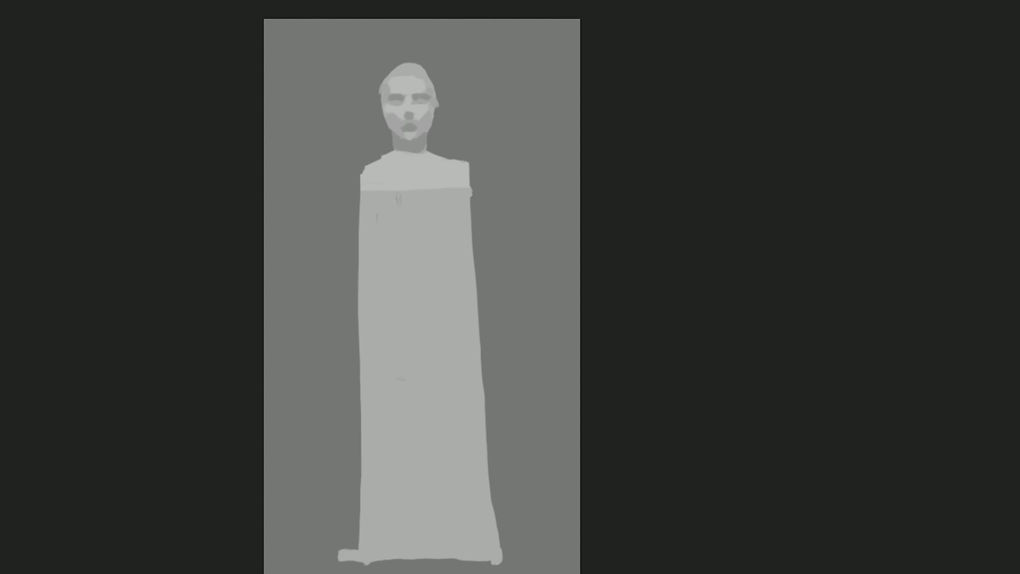
pyautogui.moveTo(383, 170); pyautogui.dragTo(402, 178)
pyautogui.moveTo(443, 165); pyautogui.dragTo(421, 175)
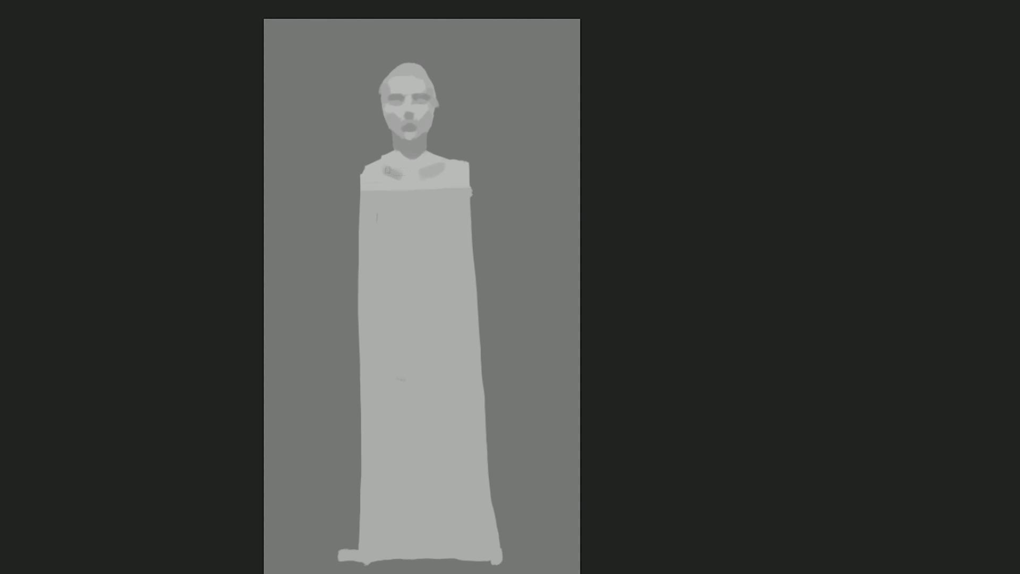
pyautogui.moveTo(403, 218)
pyautogui.mouseDown()
pyautogui.moveTo(362, 202)
pyautogui.moveTo(472, 199)
pyautogui.moveTo(409, 209)
pyautogui.moveTo(470, 228)
pyautogui.moveTo(359, 255)
pyautogui.moveTo(470, 237)
pyautogui.mouseUp()
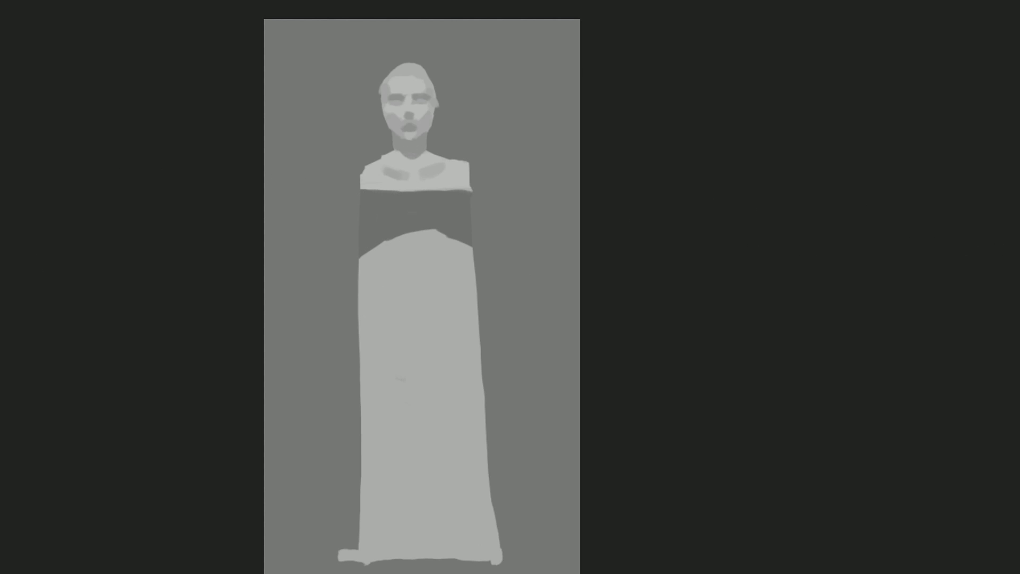
pyautogui.click(385, 240)
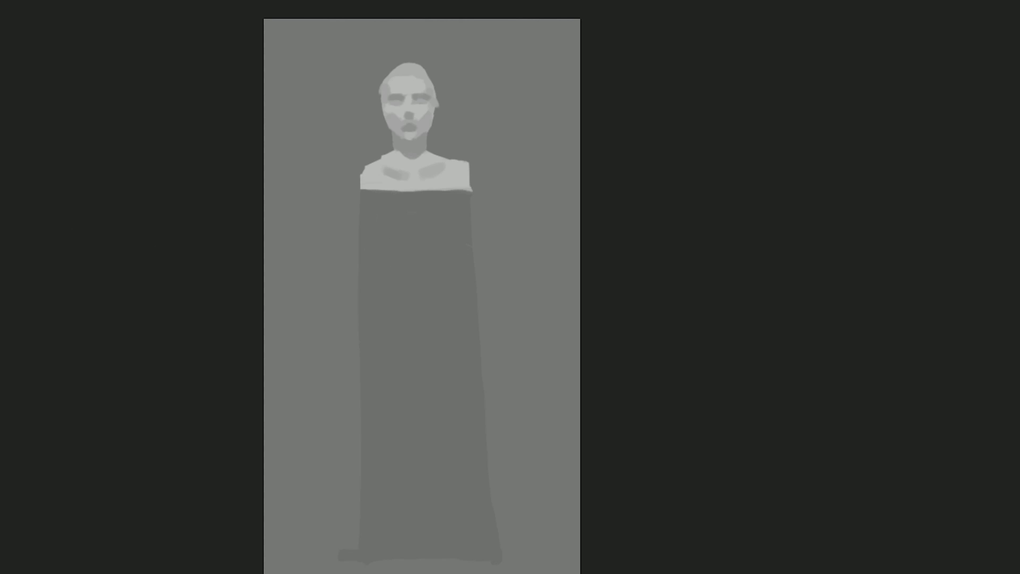
# Lasso the gown and darken it with Hue/Saturation
pyautogui.moveTo(335, 181); pyautogui.dragTo(266, 552)
pyautogui.hotkey('ctrl', 'u')
pyautogui.press('Return')
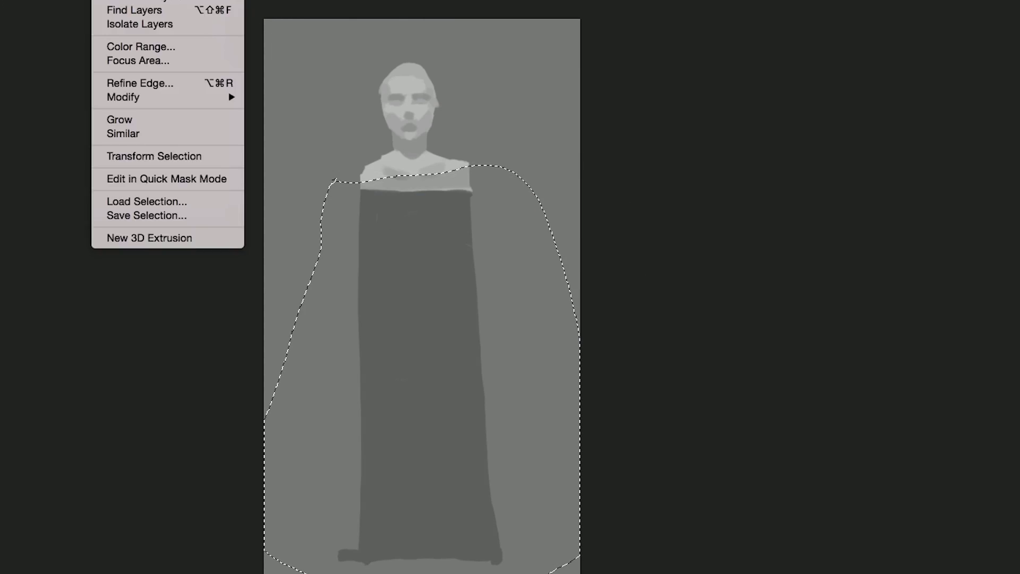
pyautogui.hotkey('ctrl', 'z')
pyautogui.moveTo(353, 192); pyautogui.dragTo(318, 571)
pyautogui.hotkey('ctrl', 'u')
pyautogui.press('Return')
pyautogui.hotkey('ctrl', 'd')
# Paint a lighter bodice band and light fold stripes down the gown
pyautogui.click(390, 210)
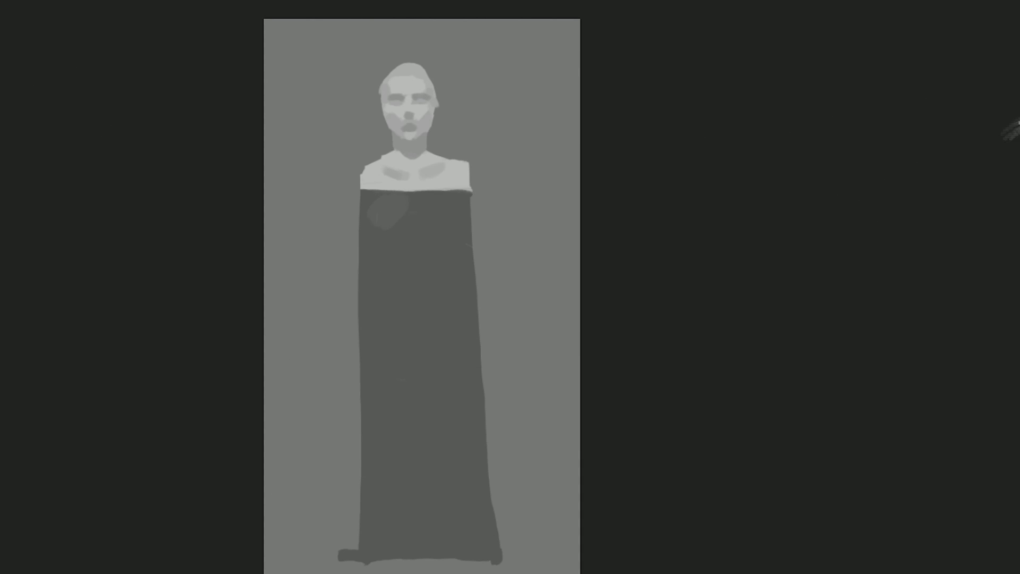
pyautogui.moveTo(378, 207); pyautogui.dragTo(446, 212)
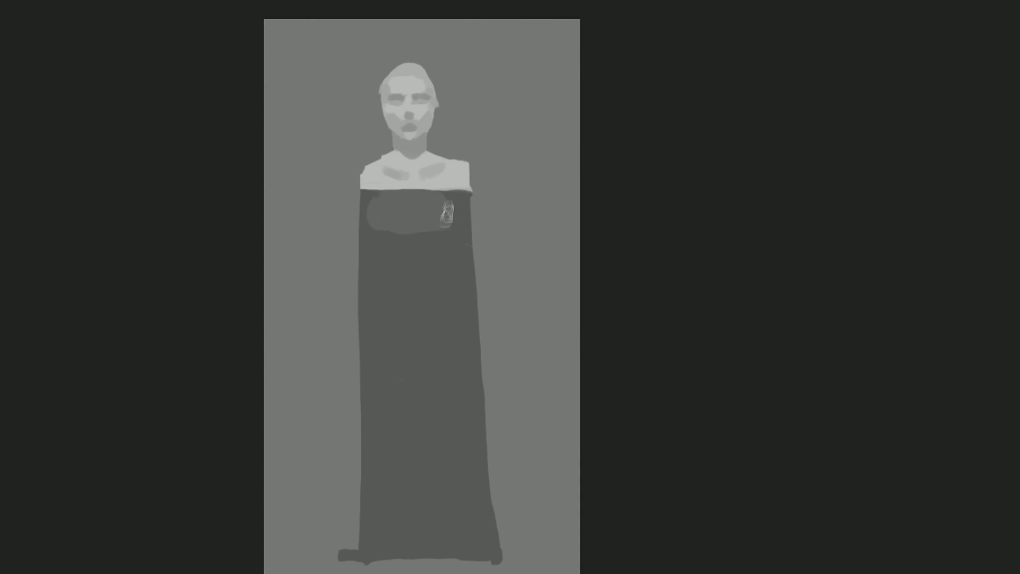
pyautogui.moveTo(337, 195); pyautogui.dragTo(481, 225)
pyautogui.moveTo(396, 377)
pyautogui.mouseDown()
pyautogui.moveTo(412, 540)
pyautogui.moveTo(417, 486)
pyautogui.mouseUp()
pyautogui.moveTo(453, 385); pyautogui.dragTo(458, 552)
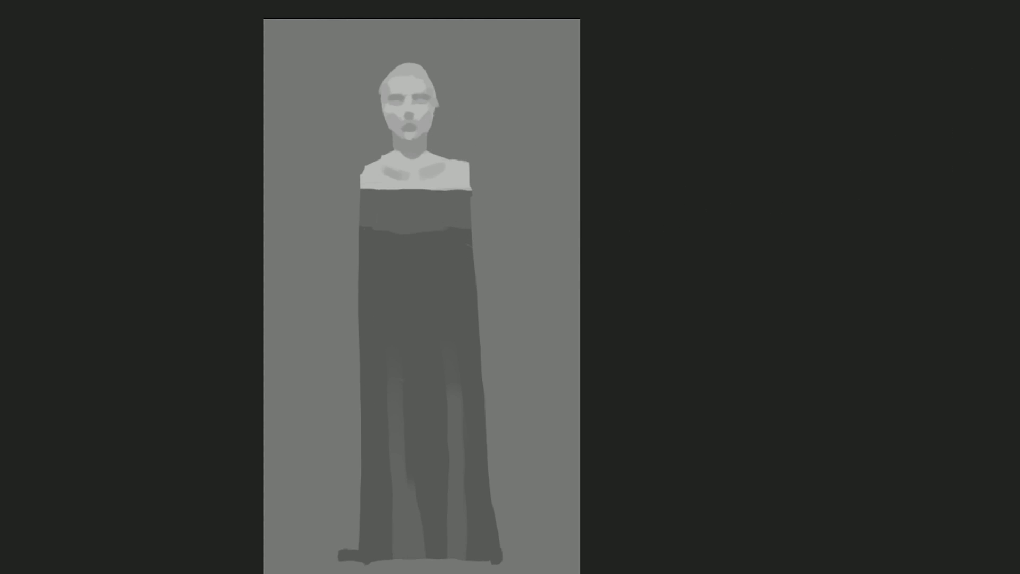
# Add dark upper-gown shading, a V-shaped fold, and a flared dark hem
pyautogui.moveTo(383, 235)
pyautogui.mouseDown()
pyautogui.moveTo(451, 237)
pyautogui.moveTo(452, 255)
pyautogui.mouseUp()
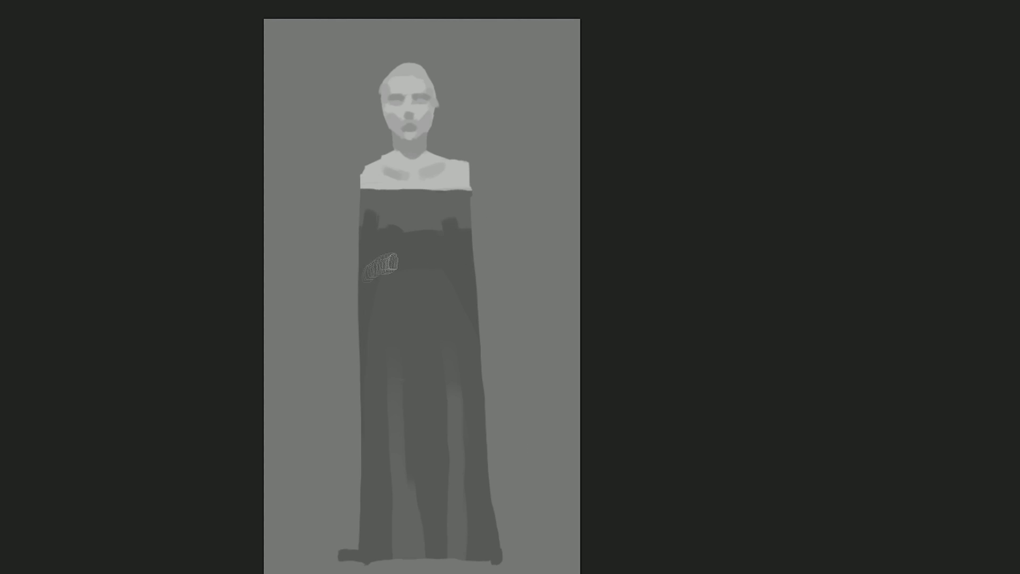
pyautogui.moveTo(408, 353); pyautogui.dragTo(433, 327)
pyautogui.moveTo(367, 518); pyautogui.dragTo(308, 555)
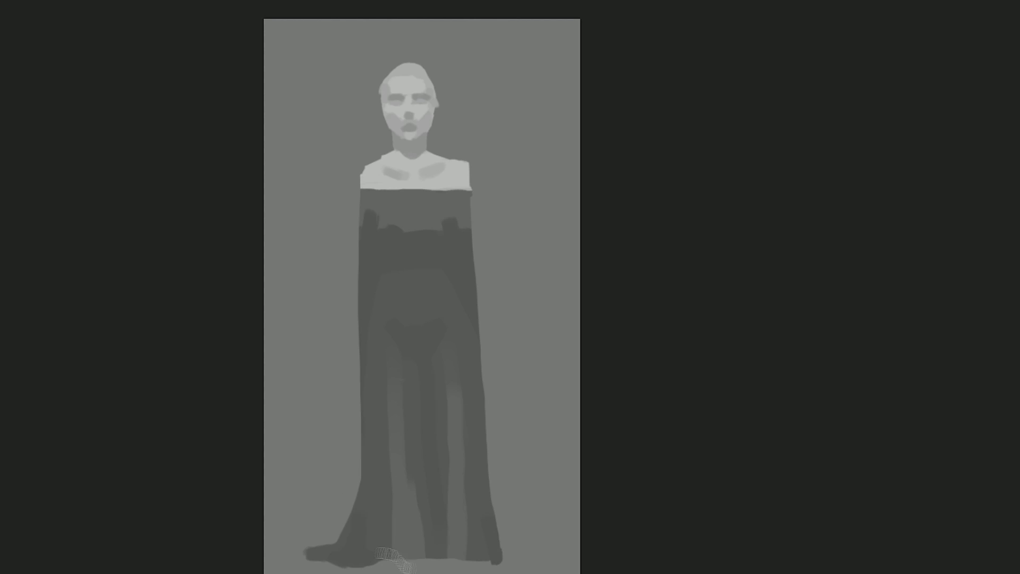
pyautogui.moveTo(372, 556); pyautogui.dragTo(529, 558)
pyautogui.moveTo(480, 524); pyautogui.dragTo(470, 558)
# On a new layer, paint the left and right upper arms beside the gown
pyautogui.hotkey('ctrl', 'shift', 'n')
pyautogui.press('Return')
pyautogui.moveTo(362, 173); pyautogui.dragTo(355, 259)
pyautogui.hotkey('ctrl', 'z')
pyautogui.moveTo(361, 170); pyautogui.dragTo(355, 260)
pyautogui.hotkey('ctrl', 'z')
pyautogui.moveTo(465, 162); pyautogui.dragTo(483, 263)
# Paint crossed forearms over the bodice, widen the right upper arm, and add a bright orb
pyautogui.moveTo(364, 271); pyautogui.dragTo(454, 220)
pyautogui.moveTo(425, 254); pyautogui.dragTo(484, 285)
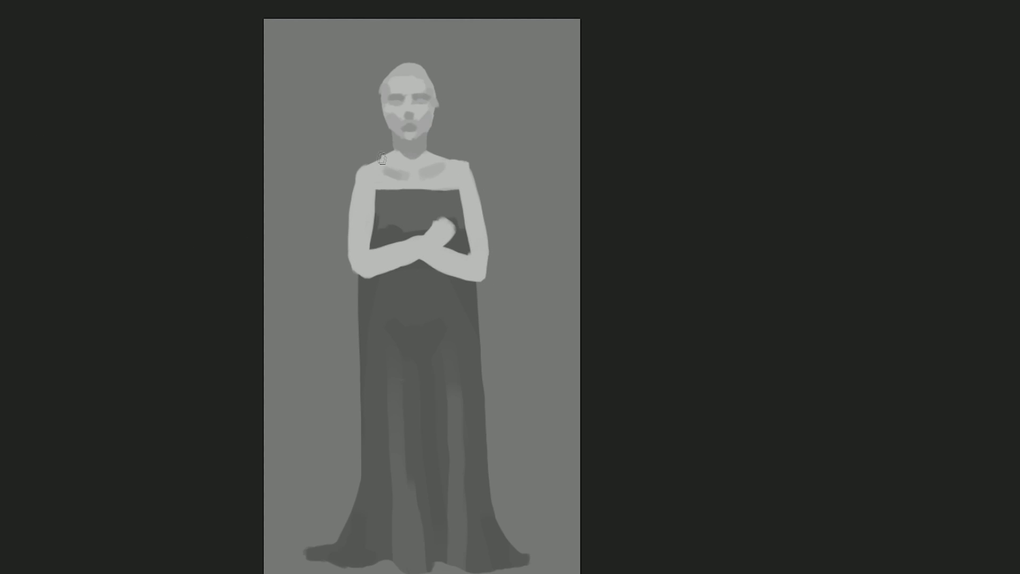
pyautogui.moveTo(470, 168); pyautogui.dragTo(463, 254)
pyautogui.moveTo(482, 184); pyautogui.dragTo(465, 247)
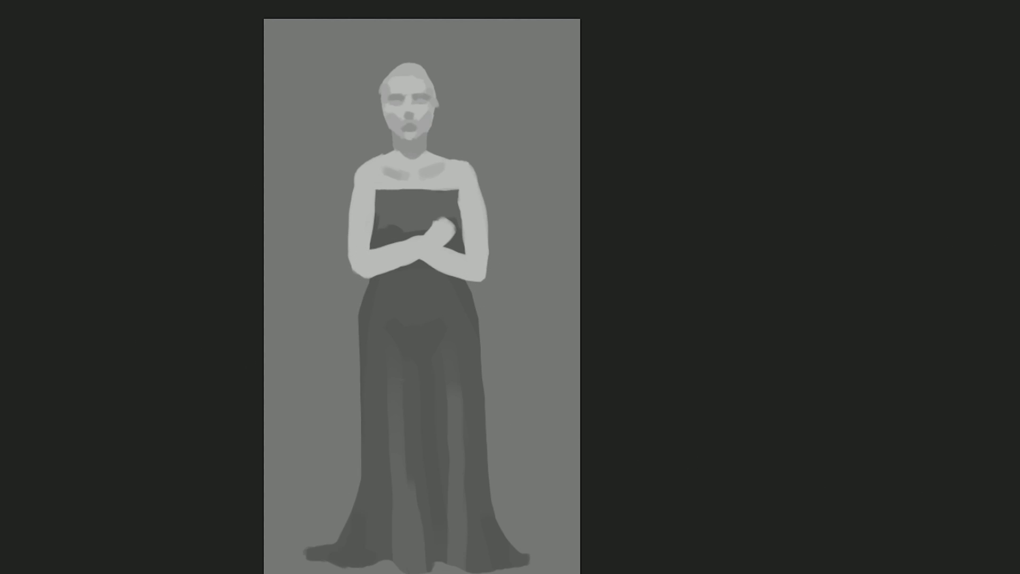
pyautogui.moveTo(427, 202)
pyautogui.mouseDown()
pyautogui.moveTo(422, 240)
pyautogui.moveTo(440, 205)
pyautogui.moveTo(384, 236)
pyautogui.mouseUp()
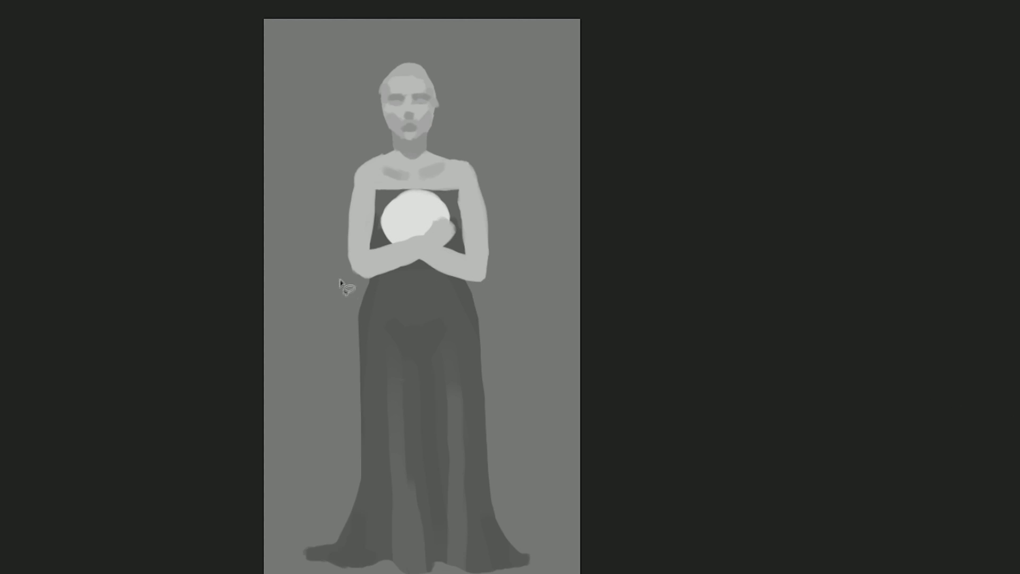
# Stretch the figure taller, raise the head and shoulders, and resize the orb with Free Transform
pyautogui.moveTo(532, 63); pyautogui.dragTo(483, 68)
pyautogui.moveTo(388, 133)
pyautogui.mouseDown()
pyautogui.moveTo(387, 101)
pyautogui.moveTo(492, 75)
pyautogui.mouseUp()
pyautogui.moveTo(266, 239); pyautogui.dragTo(645, 370)
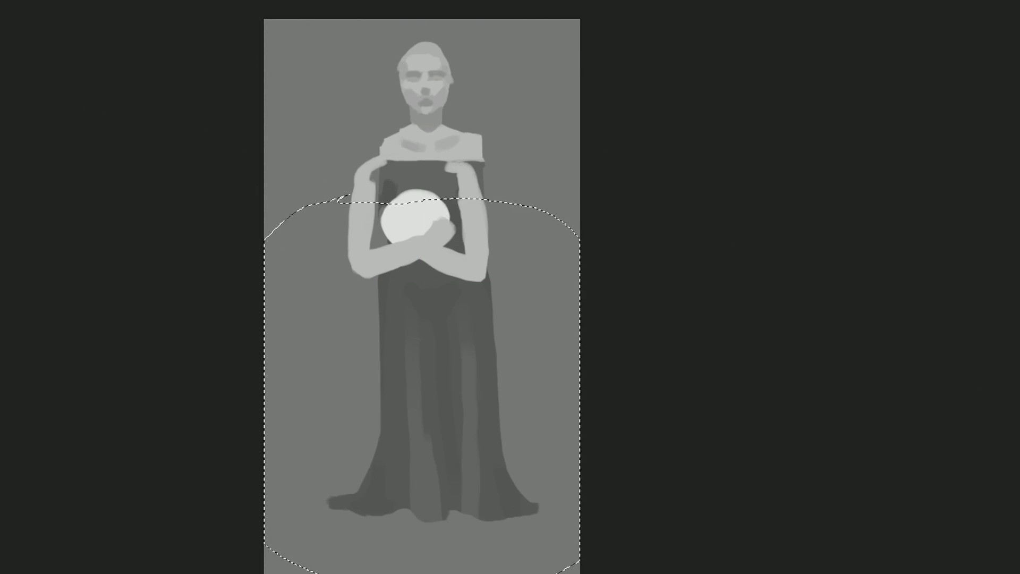
pyautogui.hotkey('ctrl', 't')
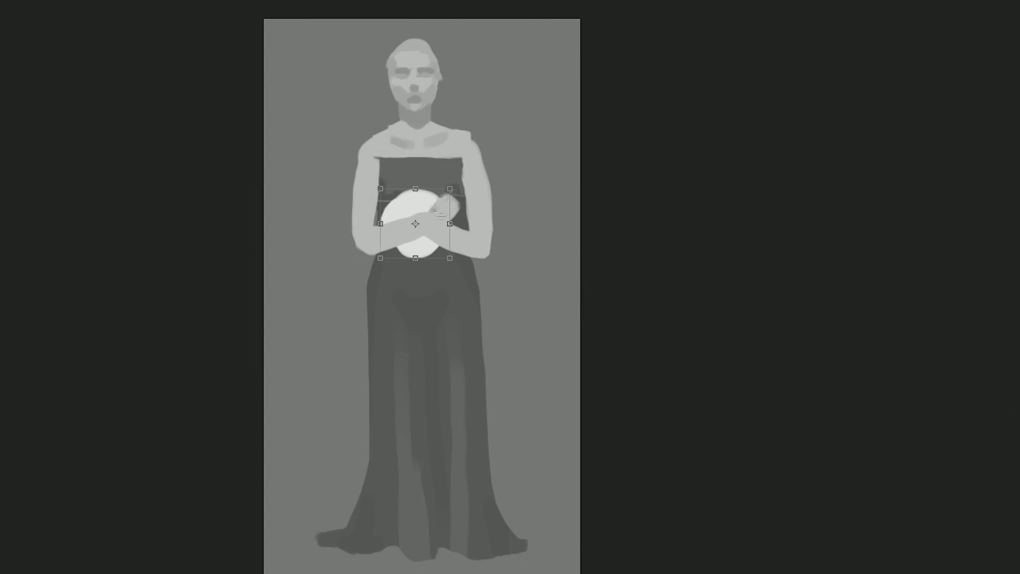
pyautogui.hotkey('ctrl', 't')
pyautogui.press('Return')
# On a new layer, paint dark shoulders forming a V-neck
pyautogui.hotkey('ctrl', 'shift', 'n')
pyautogui.press('Return')
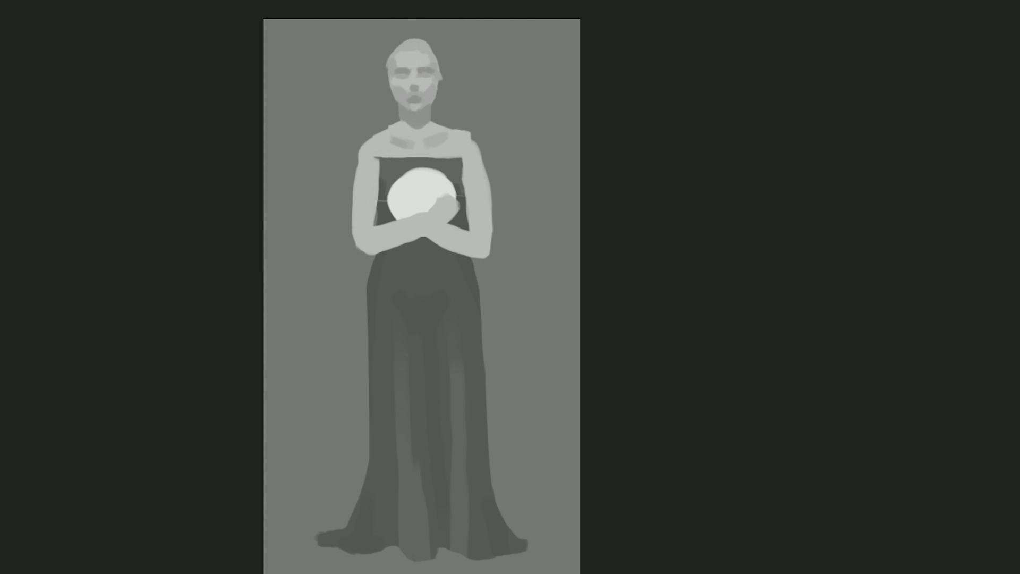
pyautogui.moveTo(388, 139)
pyautogui.mouseDown()
pyautogui.moveTo(372, 149)
pyautogui.moveTo(451, 139)
pyautogui.moveTo(477, 153)
pyautogui.moveTo(471, 127)
pyautogui.moveTo(367, 162)
pyautogui.moveTo(481, 167)
pyautogui.mouseUp()
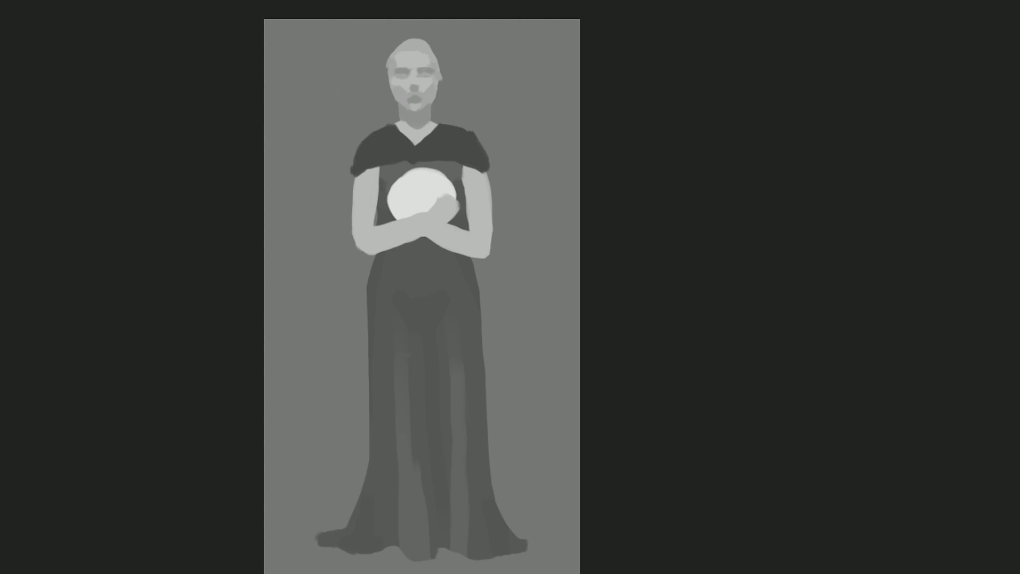
# On another new layer, outline a floor-length cape on both sides, undoing an accidental canvas fill
pyautogui.hotkey('ctrl', 'shift', 'n')
pyautogui.press('Return')
pyautogui.moveTo(351, 167)
pyautogui.mouseDown()
pyautogui.moveTo(274, 510)
pyautogui.moveTo(277, 537)
pyautogui.mouseUp()
pyautogui.moveTo(486, 170); pyautogui.dragTo(565, 542)
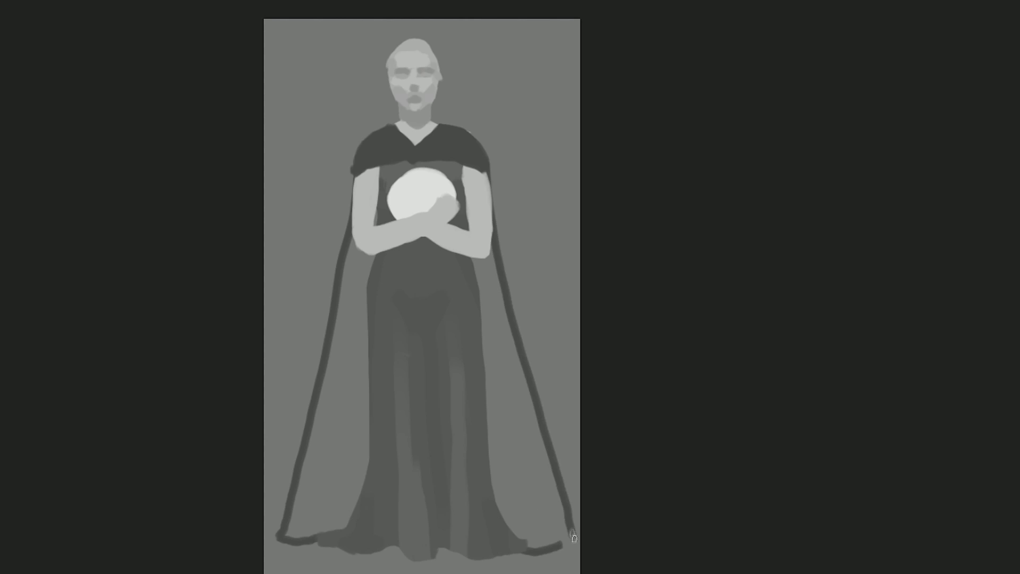
pyautogui.click(418, 412)
pyautogui.hotkey('ctrl', 'z')
# Fill the cape interior dark and paint long light hair strands down the left side
pyautogui.click(347, 391)
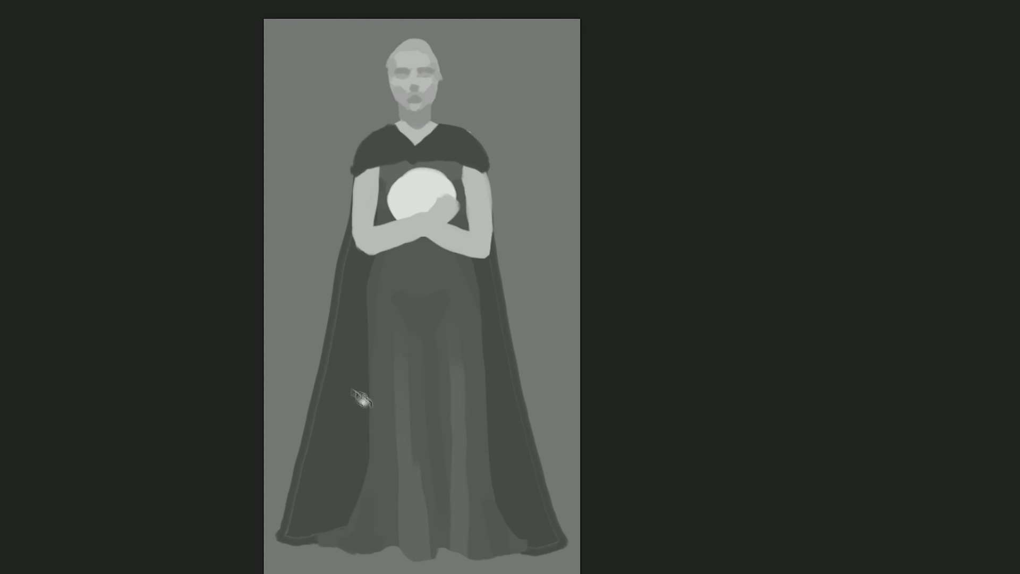
pyautogui.moveTo(367, 234); pyautogui.dragTo(366, 250)
pyautogui.moveTo(478, 258); pyautogui.dragTo(494, 297)
pyautogui.moveTo(350, 289)
pyautogui.mouseDown()
pyautogui.moveTo(368, 461)
pyautogui.moveTo(319, 468)
pyautogui.moveTo(348, 497)
pyautogui.moveTo(335, 468)
pyautogui.mouseUp()
pyautogui.moveTo(345, 332)
pyautogui.mouseDown()
pyautogui.moveTo(329, 497)
pyautogui.moveTo(353, 497)
pyautogui.mouseUp()
pyautogui.moveTo(343, 369); pyautogui.dragTo(346, 497)
# Mirror a copy of the hair strands to the right side and paint a hand over the orb
pyautogui.moveTo(264, 117); pyautogui.dragTo(427, 512)
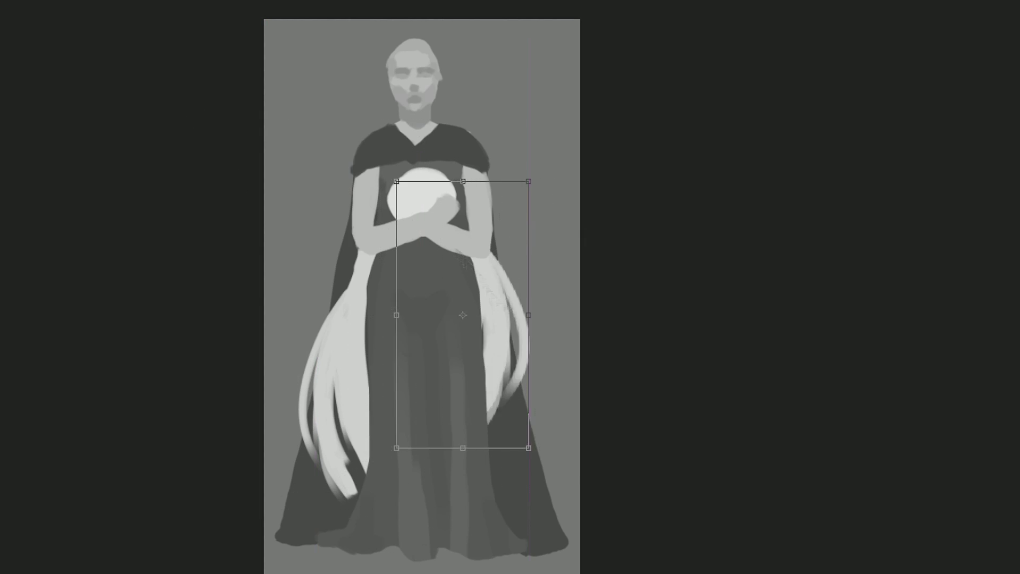
pyautogui.moveTo(524, 330); pyautogui.dragTo(560, 356)
pyautogui.press('Return')
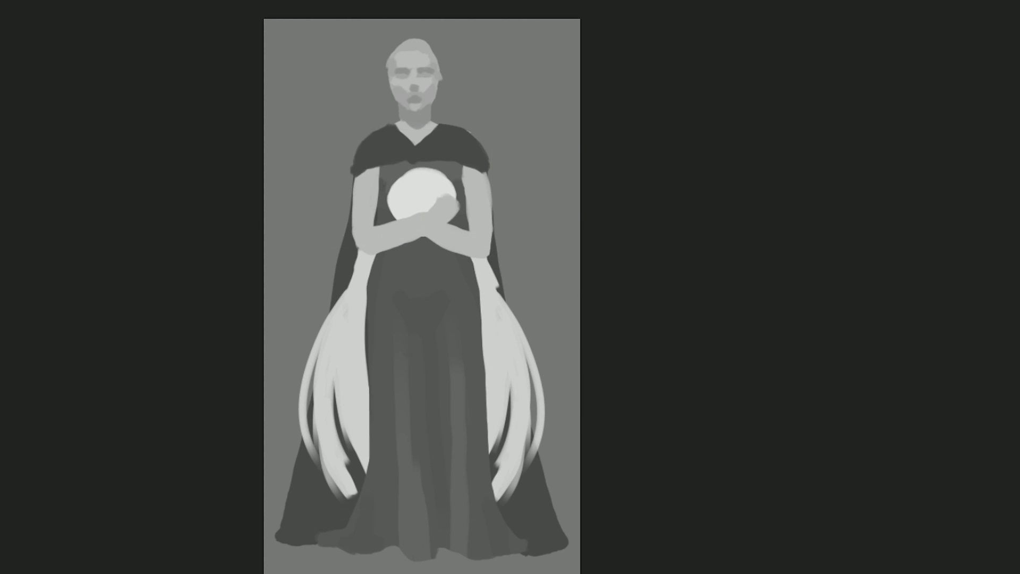
pyautogui.moveTo(388, 217)
pyautogui.mouseDown()
pyautogui.moveTo(459, 205)
pyautogui.moveTo(412, 194)
pyautogui.mouseUp()
pyautogui.hotkey('ctrl', 'shift', 'n')
# Name the new layer 'arms', repaint the fingers over the orb, and shade both arms' outer edges
pyautogui.write('arms')
pyautogui.press('Return')
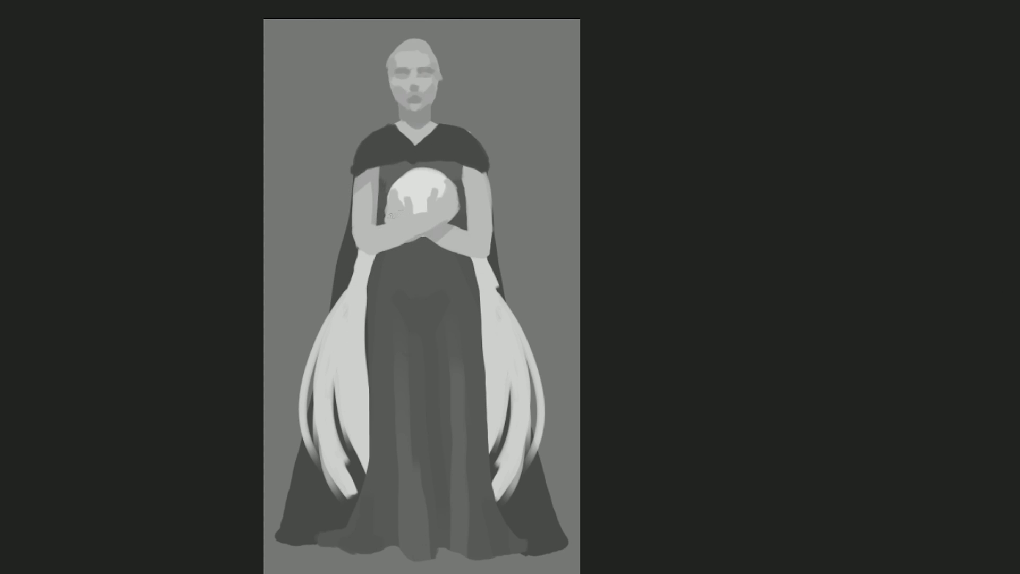
pyautogui.moveTo(391, 221); pyautogui.dragTo(409, 196)
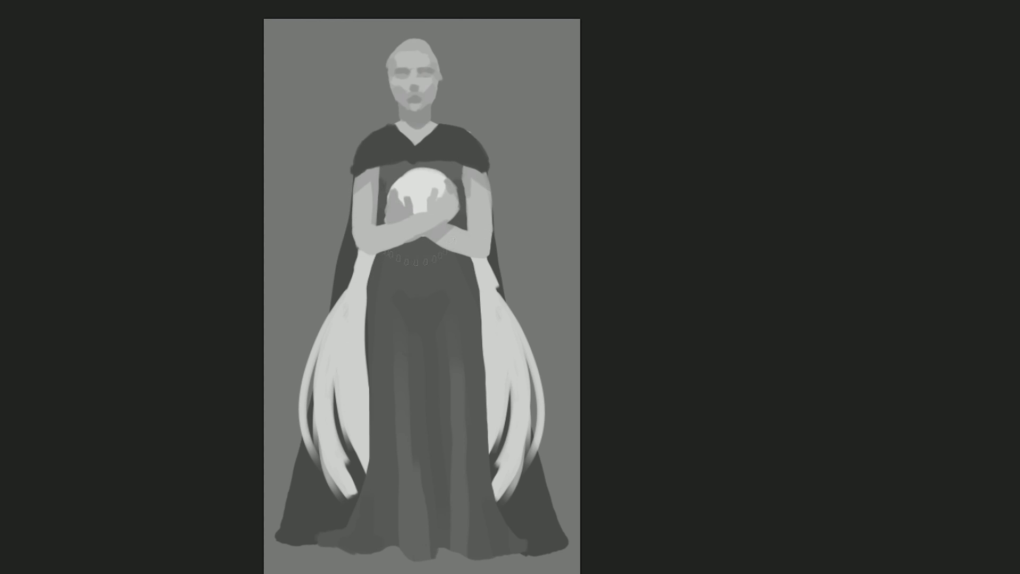
pyautogui.moveTo(366, 169); pyautogui.dragTo(368, 254)
pyautogui.moveTo(478, 167); pyautogui.dragTo(480, 257)
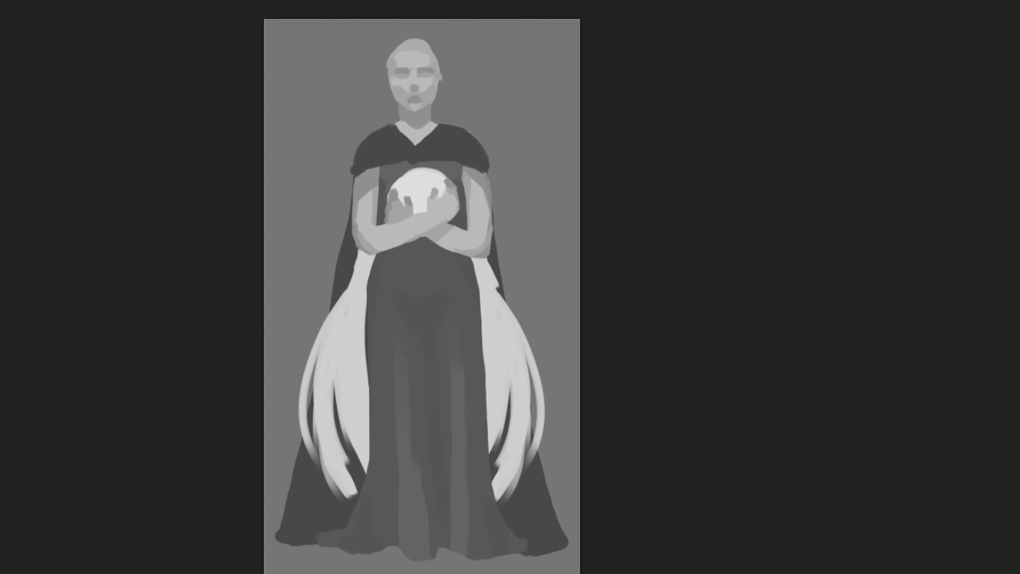
# Block in flowing hair over and around the head, then smooth and shade its left side
pyautogui.moveTo(391, 80); pyautogui.dragTo(381, 127)
pyautogui.moveTo(435, 102); pyautogui.dragTo(445, 123)
pyautogui.moveTo(388, 71)
pyautogui.mouseDown()
pyautogui.moveTo(332, 111)
pyautogui.moveTo(340, 159)
pyautogui.mouseUp()
pyautogui.moveTo(374, 116); pyautogui.dragTo(351, 162)
pyautogui.moveTo(383, 72)
pyautogui.mouseDown()
pyautogui.moveTo(494, 133)
pyautogui.moveTo(406, 37)
pyautogui.moveTo(494, 133)
pyautogui.mouseUp()
pyautogui.hotkey('ctrl', 'z')
pyautogui.moveTo(441, 85)
pyautogui.mouseDown()
pyautogui.moveTo(489, 135)
pyautogui.moveTo(443, 80)
pyautogui.mouseUp()
pyautogui.moveTo(396, 38)
pyautogui.mouseDown()
pyautogui.moveTo(367, 82)
pyautogui.moveTo(374, 130)
pyautogui.mouseUp()
pyautogui.moveTo(456, 91); pyautogui.dragTo(433, 122)
pyautogui.moveTo(372, 117); pyautogui.dragTo(351, 154)
# Shade the hair right of the face and highlight the upper and side hair
pyautogui.moveTo(481, 105); pyautogui.dragTo(458, 121)
pyautogui.moveTo(486, 122); pyautogui.dragTo(455, 144)
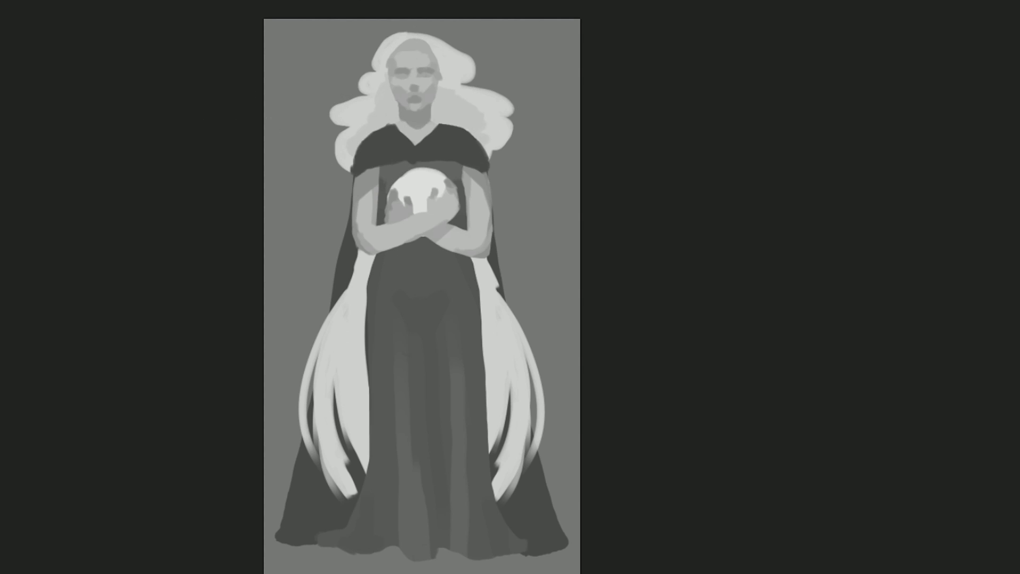
pyautogui.hotkey('ctrl', 'z')
pyautogui.moveTo(387, 43); pyautogui.dragTo(361, 90)
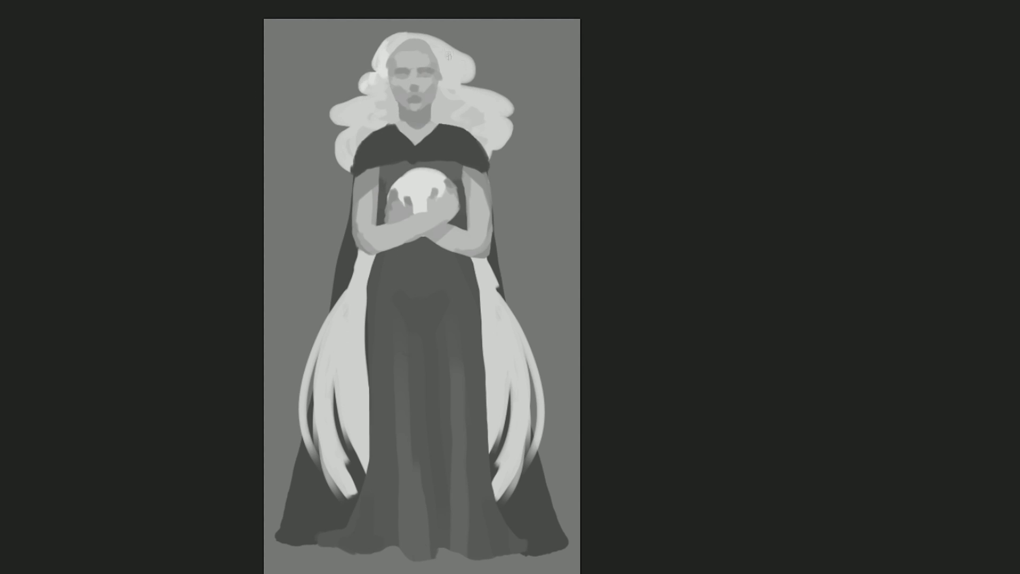
pyautogui.moveTo(436, 43); pyautogui.dragTo(468, 74)
pyautogui.moveTo(371, 102)
pyautogui.mouseDown()
pyautogui.moveTo(332, 123)
pyautogui.moveTo(345, 162)
pyautogui.mouseUp()
pyautogui.moveTo(457, 75); pyautogui.dragTo(509, 139)
pyautogui.moveTo(449, 47); pyautogui.dragTo(507, 107)
pyautogui.moveTo(361, 98); pyautogui.dragTo(332, 117)
# Add more highlights to the left hair and a bright highlight across the top of the head
pyautogui.moveTo(369, 75); pyautogui.dragTo(335, 125)
pyautogui.moveTo(353, 128); pyautogui.dragTo(337, 170)
pyautogui.moveTo(507, 135); pyautogui.dragTo(497, 148)
pyautogui.moveTo(382, 50)
pyautogui.mouseDown()
pyautogui.moveTo(441, 34)
pyautogui.moveTo(409, 70)
pyautogui.moveTo(465, 112)
pyautogui.mouseUp()
pyautogui.hotkey('ctrl', 'z')
pyautogui.moveTo(440, 67); pyautogui.dragTo(470, 106)
pyautogui.moveTo(403, 42)
pyautogui.mouseDown()
pyautogui.moveTo(374, 83)
pyautogui.moveTo(385, 98)
pyautogui.mouseUp()
# Draw thin looping flyaway strands around the left, top and right of the hair
pyautogui.moveTo(340, 170); pyautogui.dragTo(332, 92)
pyautogui.moveTo(378, 47); pyautogui.dragTo(348, 101)
pyautogui.moveTo(467, 83)
pyautogui.mouseDown()
pyautogui.moveTo(517, 125)
pyautogui.moveTo(509, 157)
pyautogui.mouseUp()
pyautogui.moveTo(468, 56); pyautogui.dragTo(481, 82)
pyautogui.moveTo(411, 33)
pyautogui.mouseDown()
pyautogui.moveTo(467, 48)
pyautogui.moveTo(480, 80)
pyautogui.mouseUp()
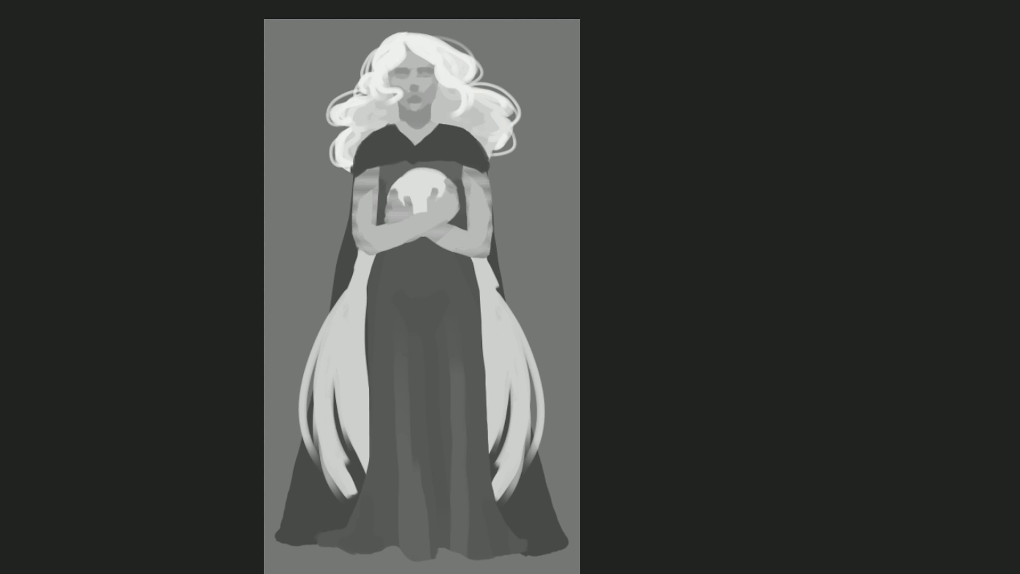
pyautogui.hotkey('ctrl', 'shift', 'n')
# On a new layer, lighten the cheeks, nose bridge, chin and upper lip
pyautogui.press('Return')
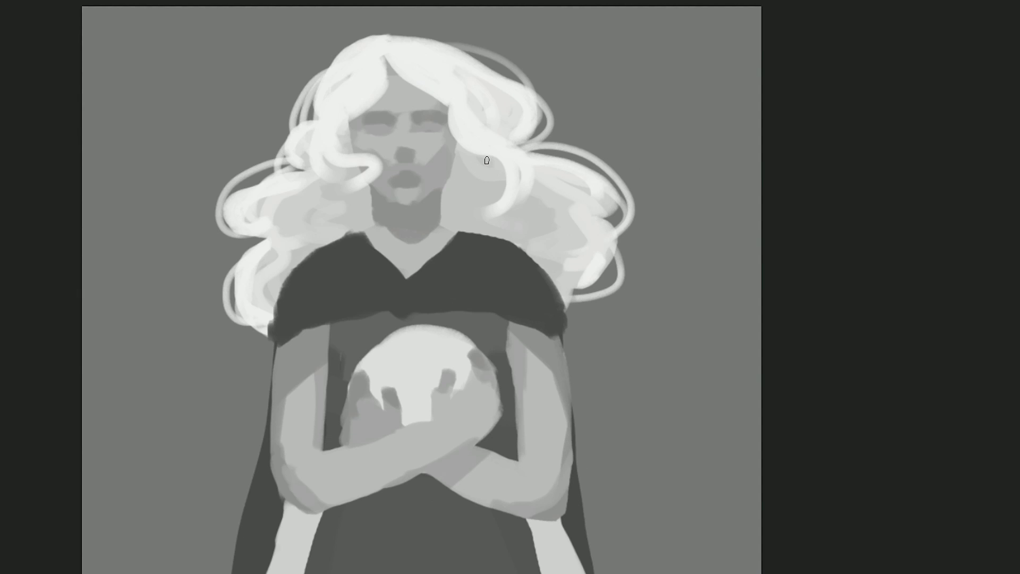
pyautogui.moveTo(362, 142); pyautogui.dragTo(383, 157)
pyautogui.moveTo(436, 134)
pyautogui.mouseDown()
pyautogui.moveTo(447, 144)
pyautogui.moveTo(405, 146)
pyautogui.moveTo(401, 165)
pyautogui.mouseUp()
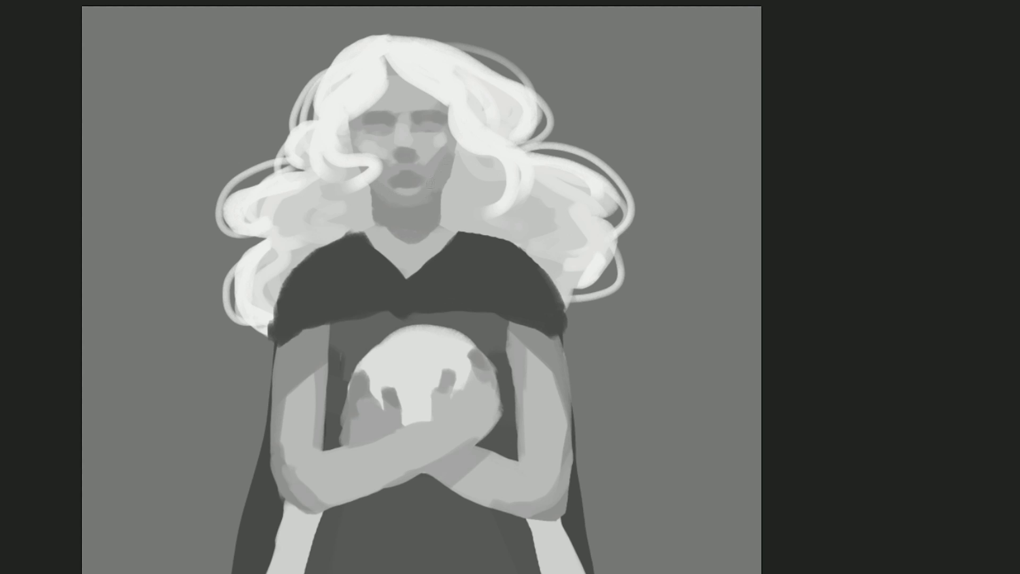
pyautogui.moveTo(413, 195); pyautogui.dragTo(394, 199)
pyautogui.moveTo(421, 179); pyautogui.dragTo(392, 181)
# Darken the left eye socket, close the lips over the teeth, and paint the eye pale white
pyautogui.moveTo(365, 125); pyautogui.dragTo(387, 126)
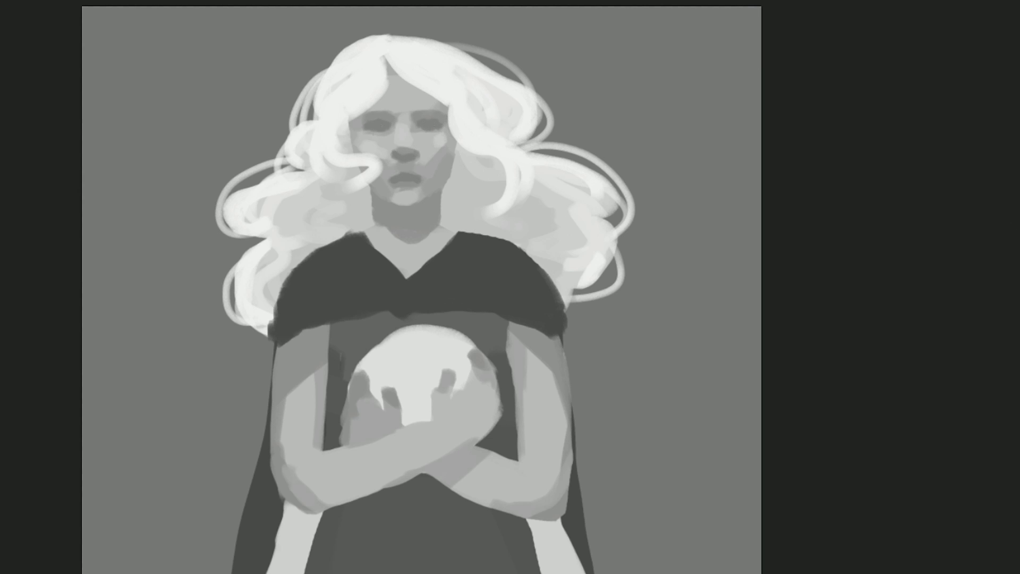
pyautogui.moveTo(400, 176); pyautogui.dragTo(417, 180)
pyautogui.moveTo(400, 180); pyautogui.dragTo(412, 181)
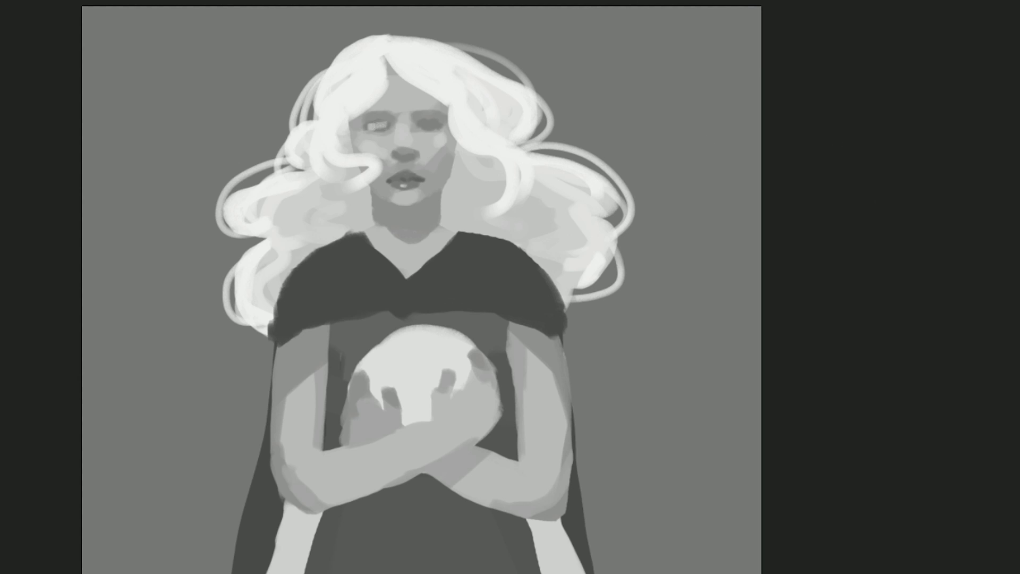
pyautogui.moveTo(369, 126); pyautogui.dragTo(386, 127)
# Darken the brows, shade under the eye and chin, and highlight the forehead and nose bridge
pyautogui.scroll(2, 409, 93)
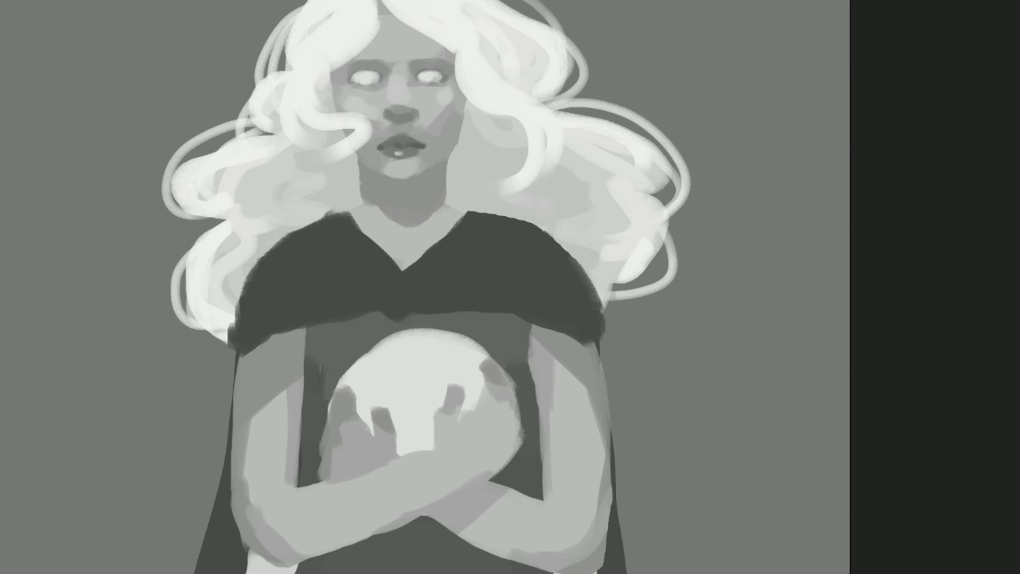
pyautogui.moveTo(374, 93); pyautogui.dragTo(338, 100)
pyautogui.moveTo(335, 68); pyautogui.dragTo(448, 61)
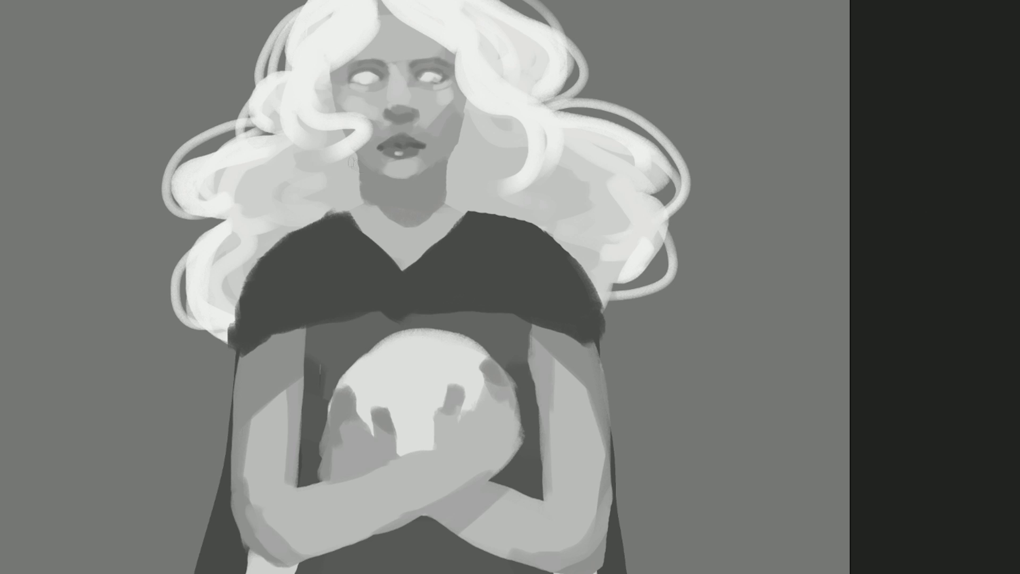
pyautogui.moveTo(364, 184); pyautogui.dragTo(441, 181)
pyautogui.moveTo(372, 61); pyautogui.dragTo(396, 18)
pyautogui.moveTo(406, 97); pyautogui.dragTo(404, 104)
# Repaint the neck shadow darker, undoing the stray lightening stroke under the chin
pyautogui.moveTo(367, 204); pyautogui.dragTo(441, 213)
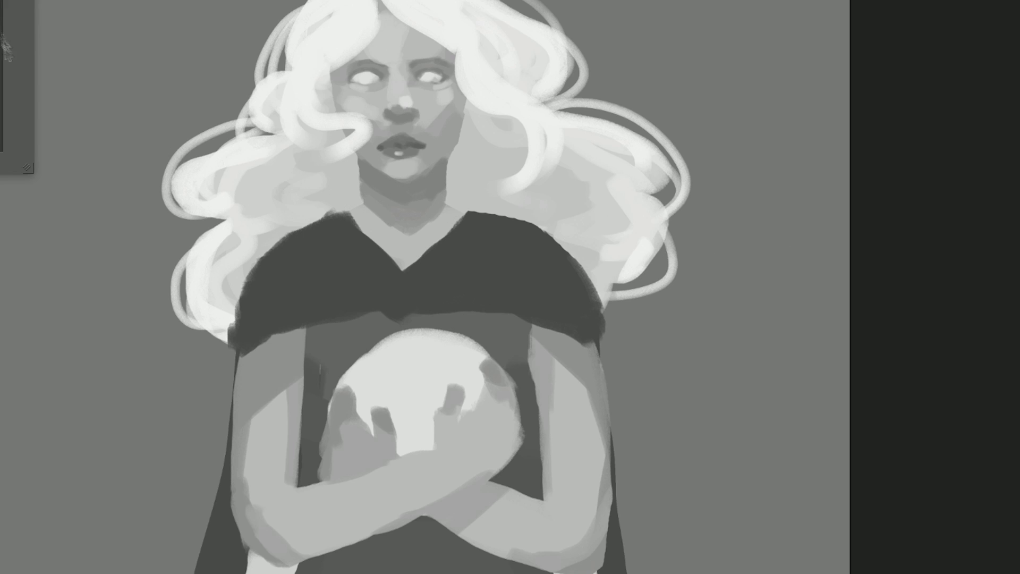
pyautogui.moveTo(372, 200); pyautogui.dragTo(422, 194)
pyautogui.hotkey('ctrl', 'z')
pyautogui.hotkey('ctrl', 'z')
pyautogui.hotkey('ctrl', 'z')
pyautogui.hotkey('ctrl', 'z')
pyautogui.hotkey('ctrl', 'z')
pyautogui.hotkey('ctrl', 'z')
pyautogui.hotkey('ctrl', 'z')
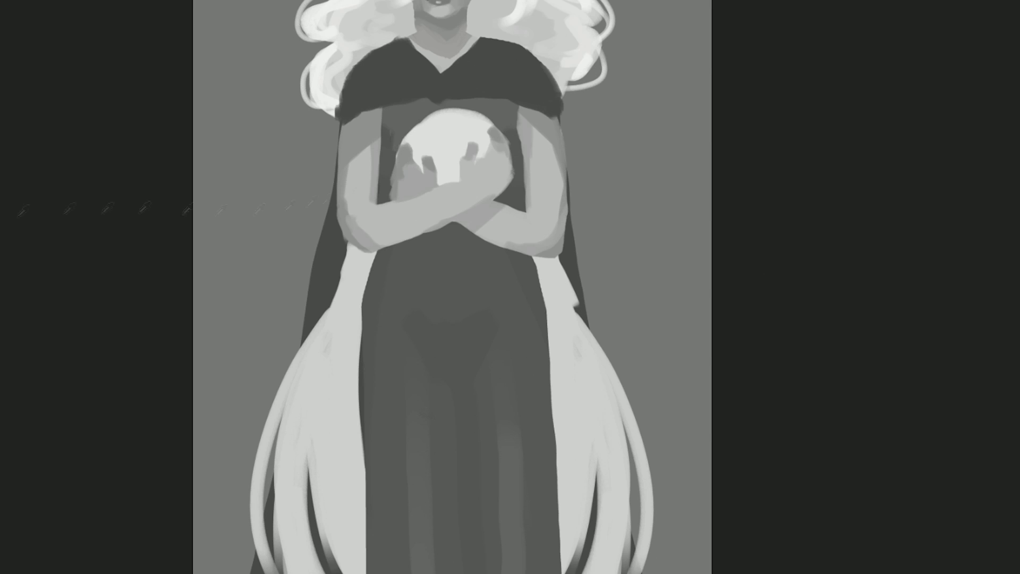
# Lighten and smooth both upper arms and forearms with light strokes, shading along the forearms
pyautogui.moveTo(355, 176); pyautogui.dragTo(366, 139)
pyautogui.moveTo(350, 234); pyautogui.dragTo(372, 133)
pyautogui.moveTo(375, 202); pyautogui.dragTo(489, 217)
pyautogui.moveTo(537, 127); pyautogui.dragTo(558, 223)
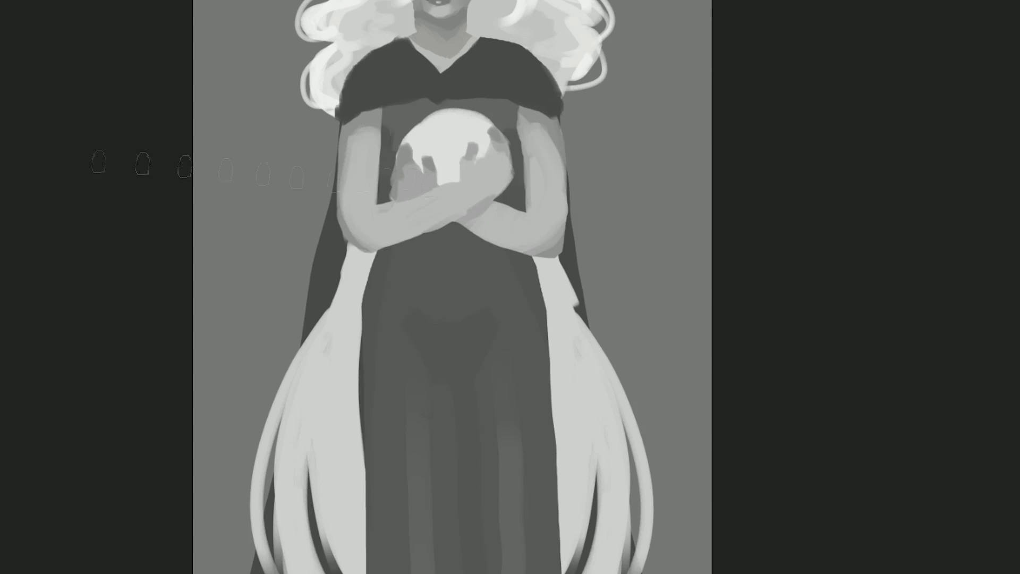
pyautogui.moveTo(478, 234); pyautogui.dragTo(515, 194)
pyautogui.moveTo(361, 165); pyautogui.dragTo(356, 109)
pyautogui.moveTo(553, 114); pyautogui.dragTo(547, 181)
pyautogui.moveTo(536, 234); pyautogui.dragTo(494, 242)
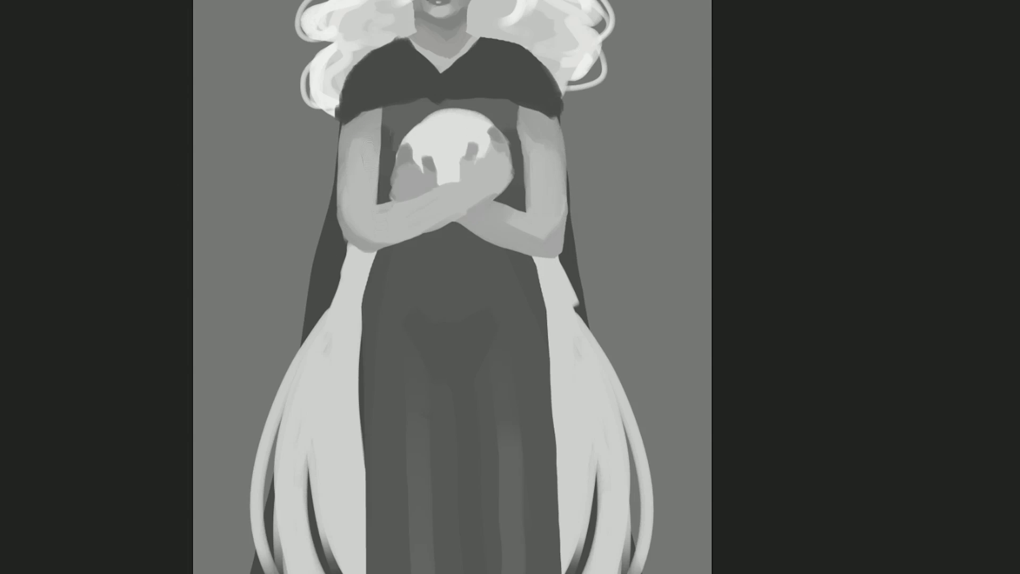
# Shade the figure's right cheek darker and refine the hand gripping the orb
pyautogui.scroll(3, 543, 164)
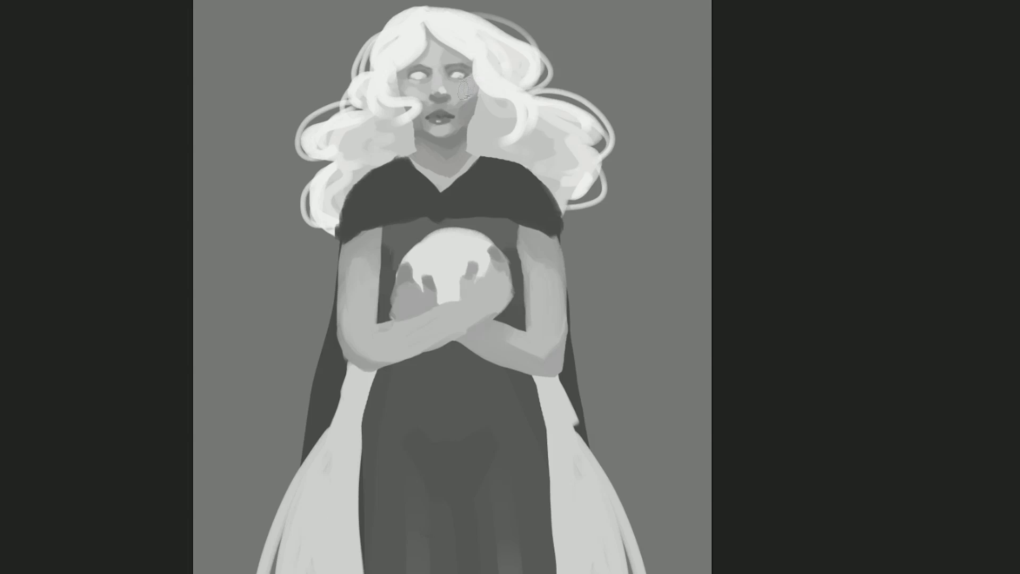
pyautogui.scroll(1, 467, 88)
pyautogui.moveTo(467, 118); pyautogui.dragTo(478, 99)
pyautogui.scroll(-2, 580, 104)
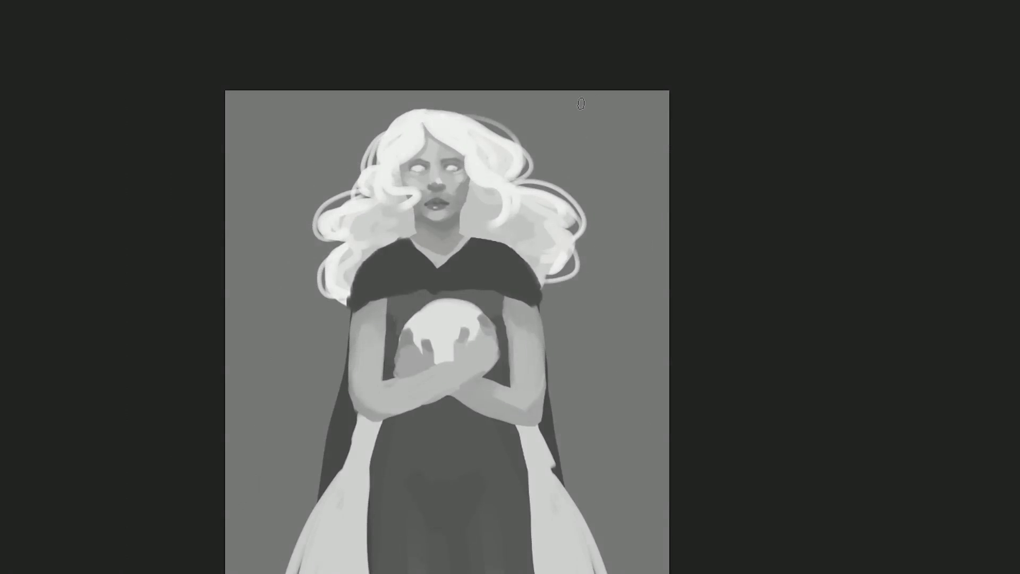
pyautogui.moveTo(480, 335)
pyautogui.mouseDown()
pyautogui.moveTo(496, 359)
pyautogui.moveTo(460, 368)
pyautogui.moveTo(494, 357)
pyautogui.moveTo(483, 360)
pyautogui.mouseUp()
# Paint light vertical folds down the left, right and middle of the gown and darken the waistband
pyautogui.scroll(-5, 790, 428)
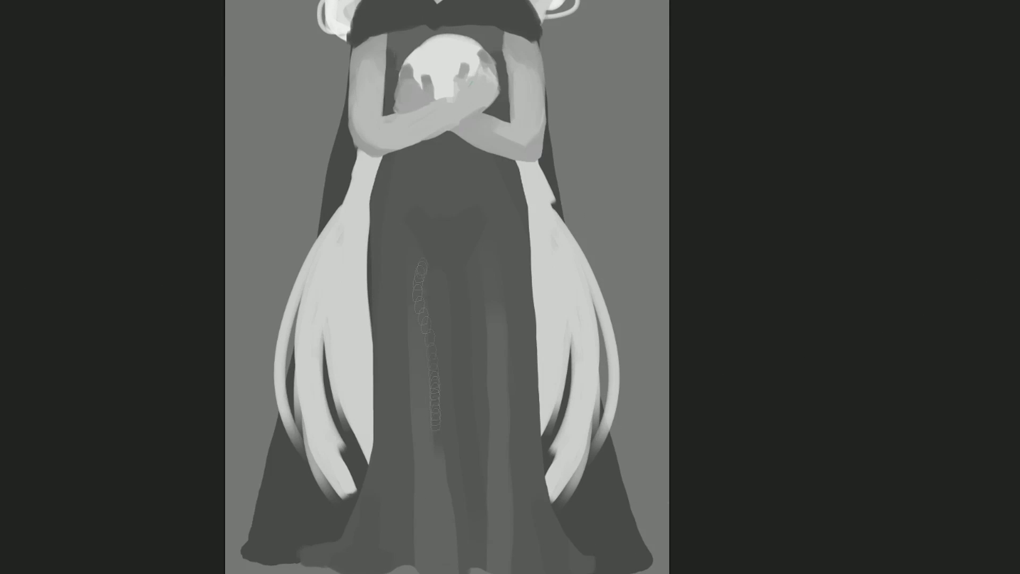
pyautogui.moveTo(555, 526); pyautogui.dragTo(584, 563)
pyautogui.moveTo(389, 170); pyautogui.dragTo(383, 298)
pyautogui.moveTo(502, 165); pyautogui.dragTo(513, 263)
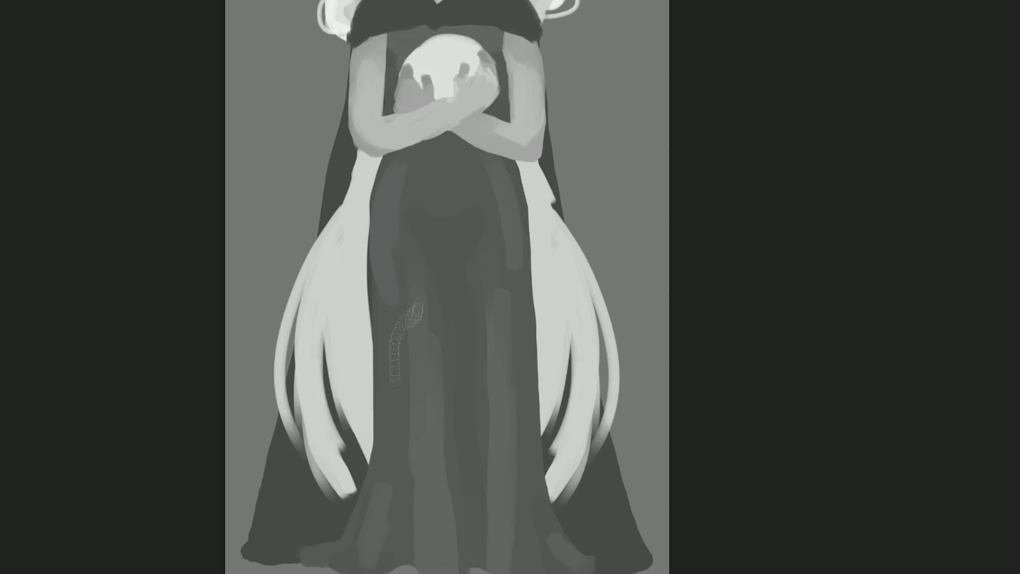
pyautogui.moveTo(408, 375); pyautogui.dragTo(408, 473)
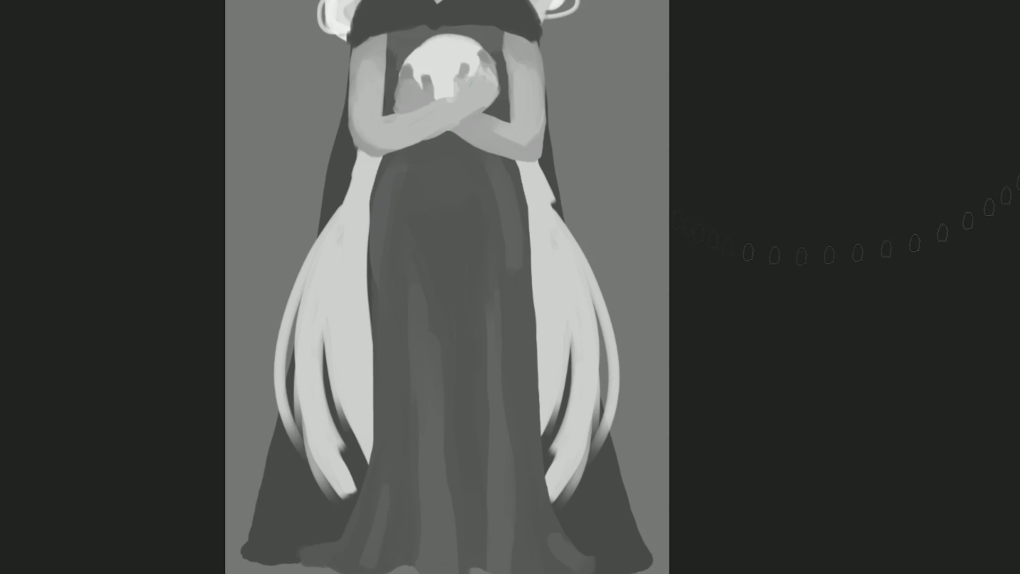
pyautogui.moveTo(395, 159); pyautogui.dragTo(499, 170)
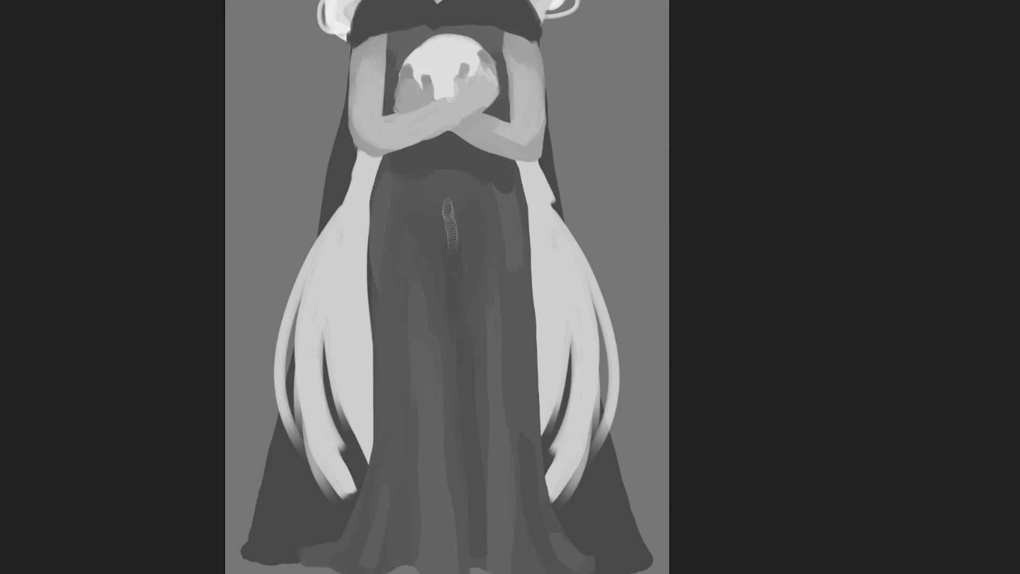